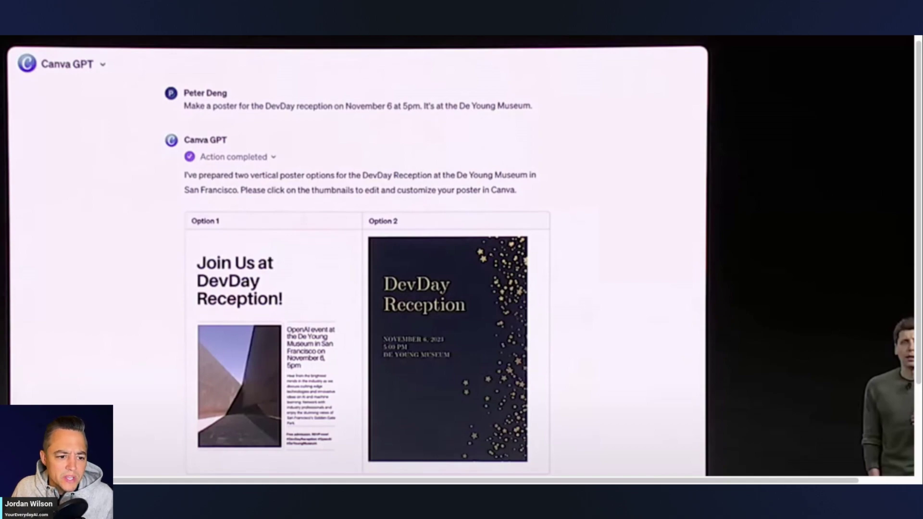
- Switch from the DevDay keynote to the OpenAI GPTs announcement page
key("ctrl+Tab")
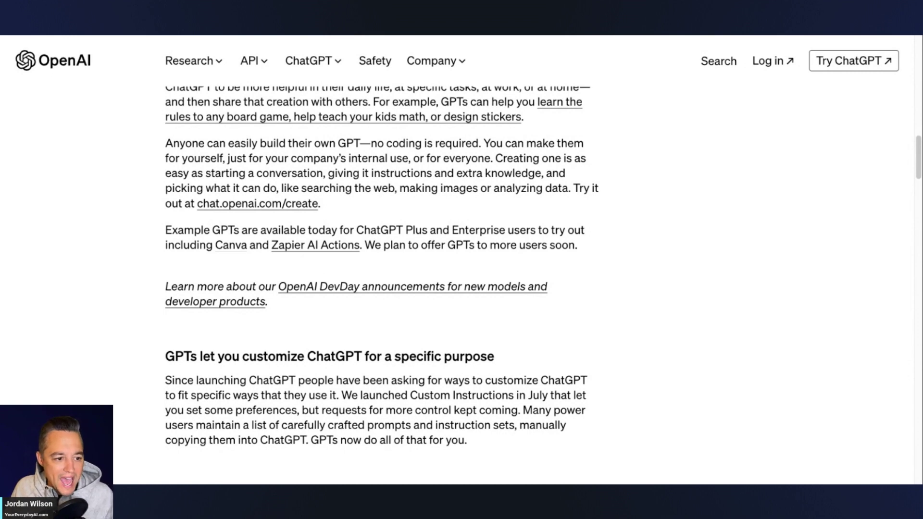
- Follow the Canva link in the GPTs article to open the Canva GPT in ChatGPT
left_click(231, 246)
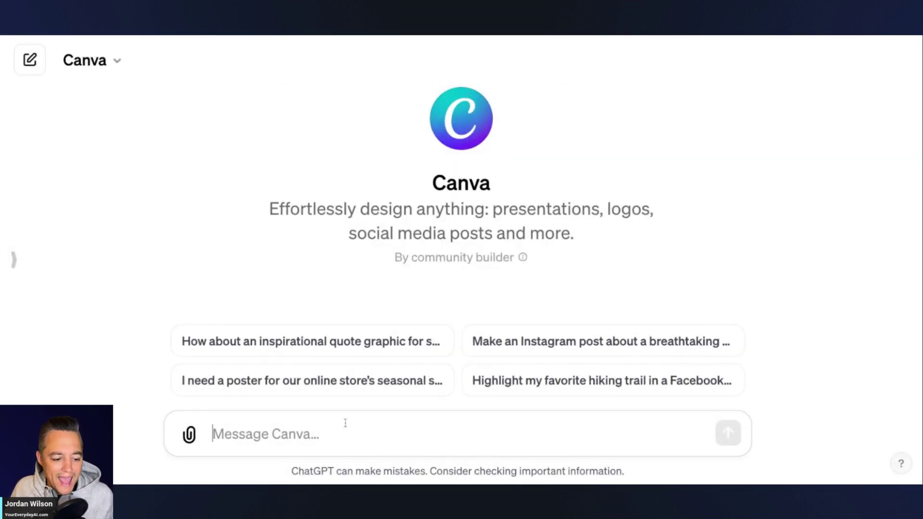
- Request a DevDay reception poster (November 6, 5 pm, De Young) and reply 'no. i'll leave that up to you.'
type("make a poster for the devday reception on Nevember 6 at 5 pm. It's at the De Young musem.")
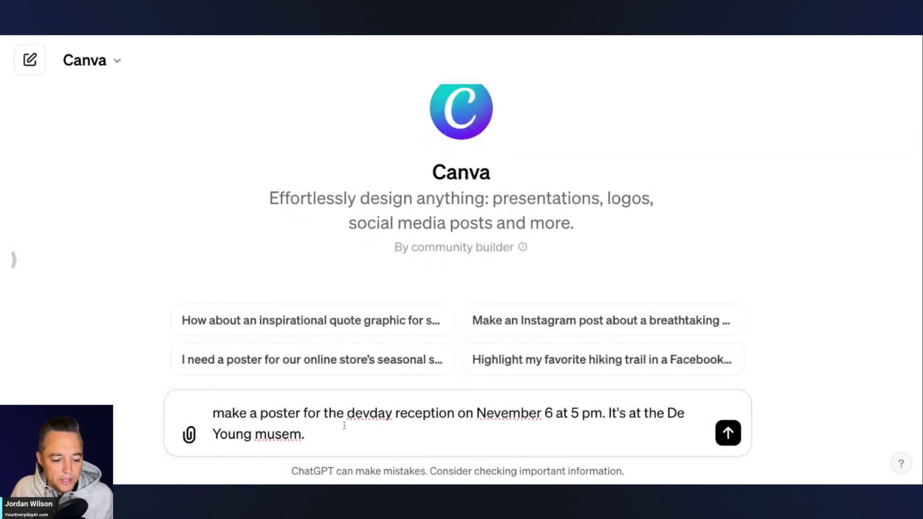
key("Return")
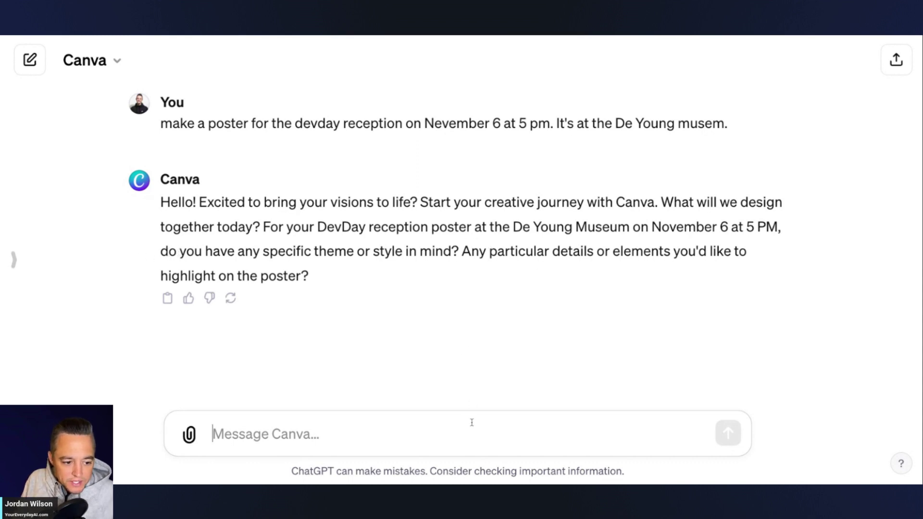
type("no.i'l")
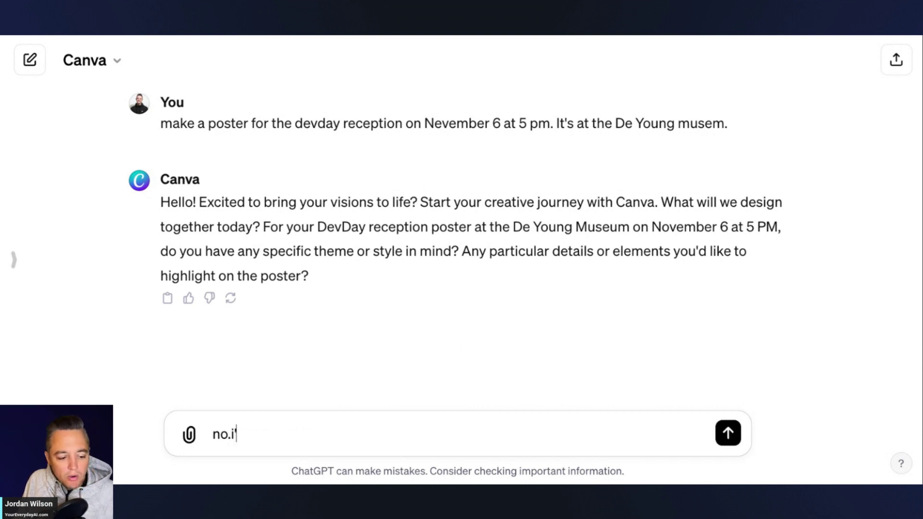
key("BackSpace")
key("BackSpace")
type("i'll leave that up ")
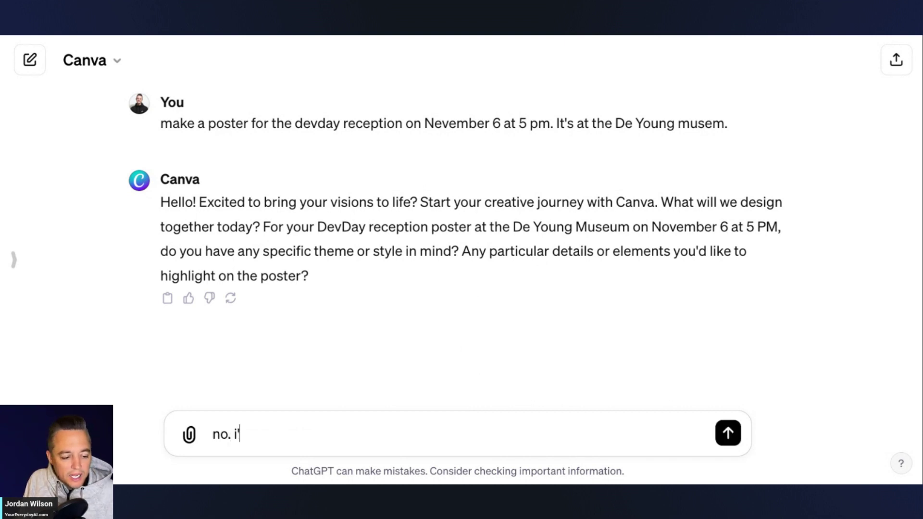
type("to y")
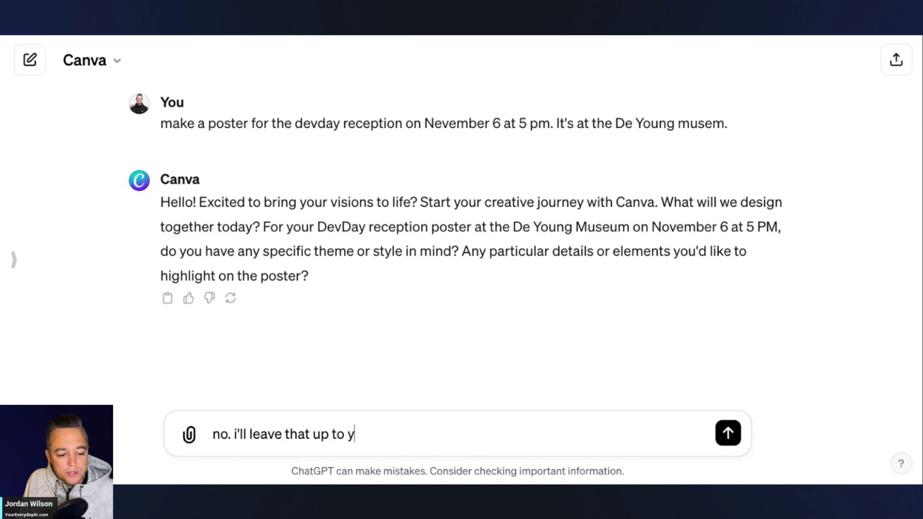
type("ou . pl")
key("BackSpace")
key("BackSpace")
key("BackSpace")
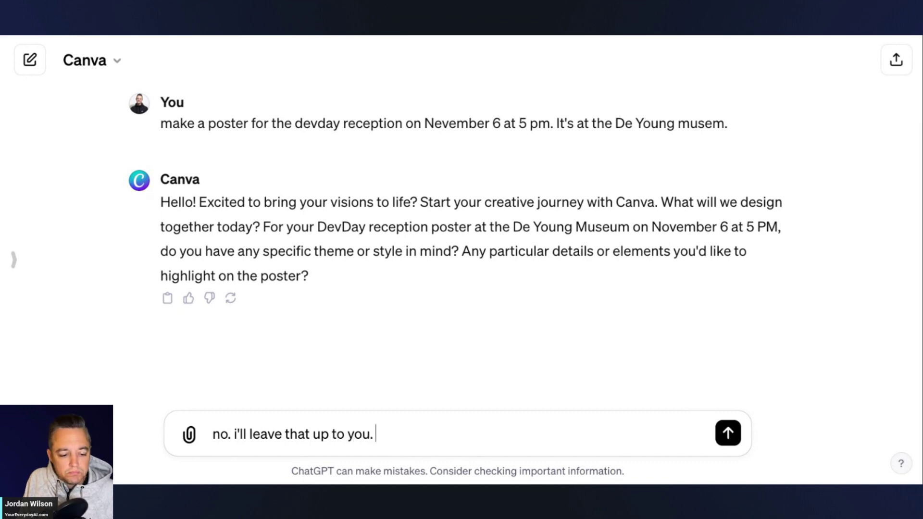
key("Return")
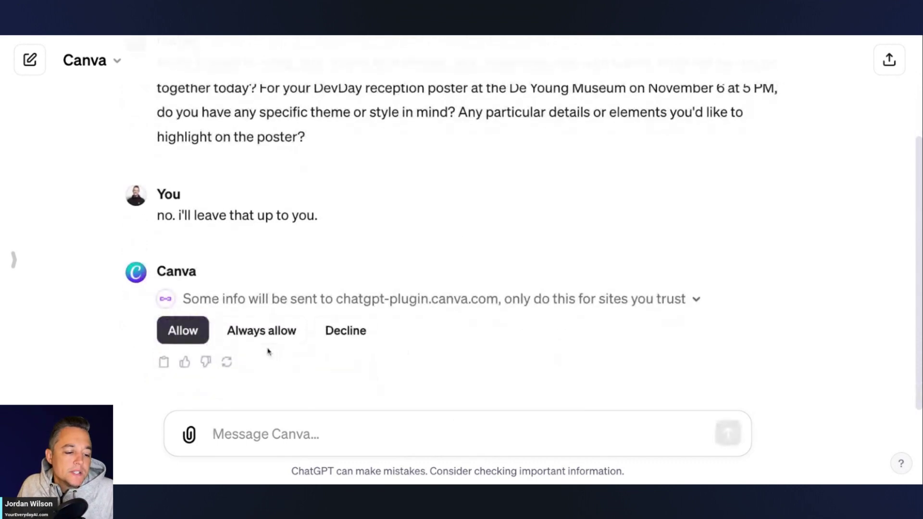
- Allow Canva access, review DevDay Reception poster Options 1 and 2, then begin a new poster request
left_click(191, 341)
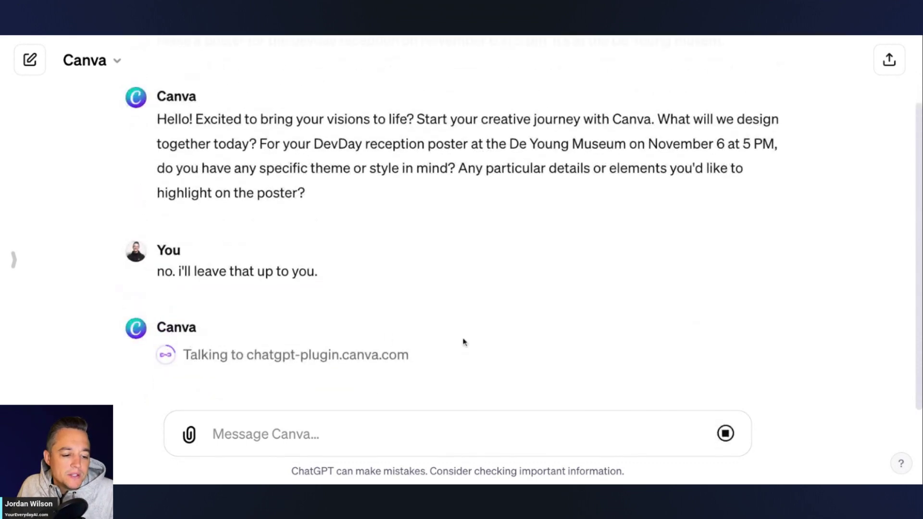
triple_click(247, 356)
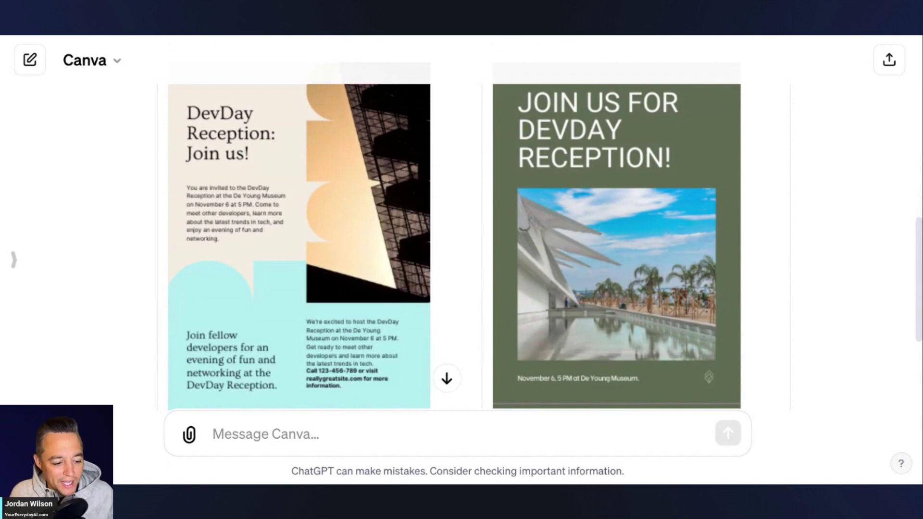
scroll(474, 236, "up", 4)
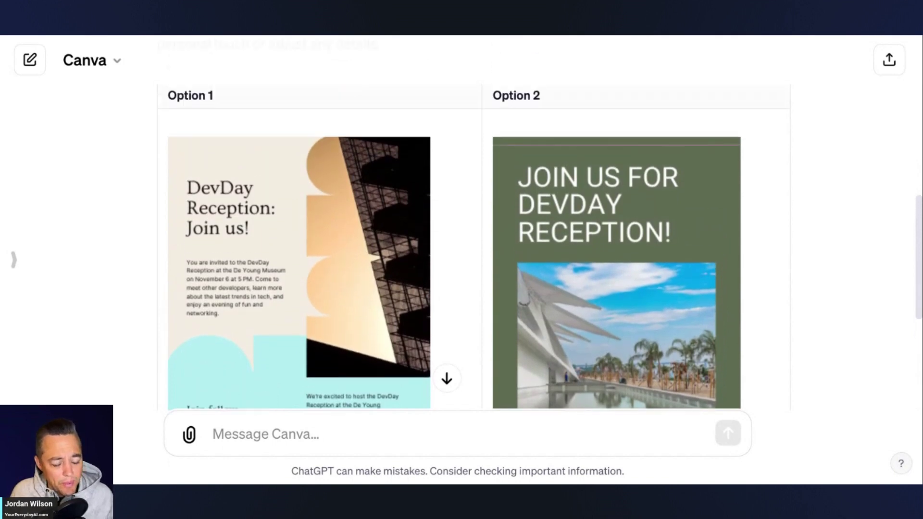
scroll(473, 236, "up", 4)
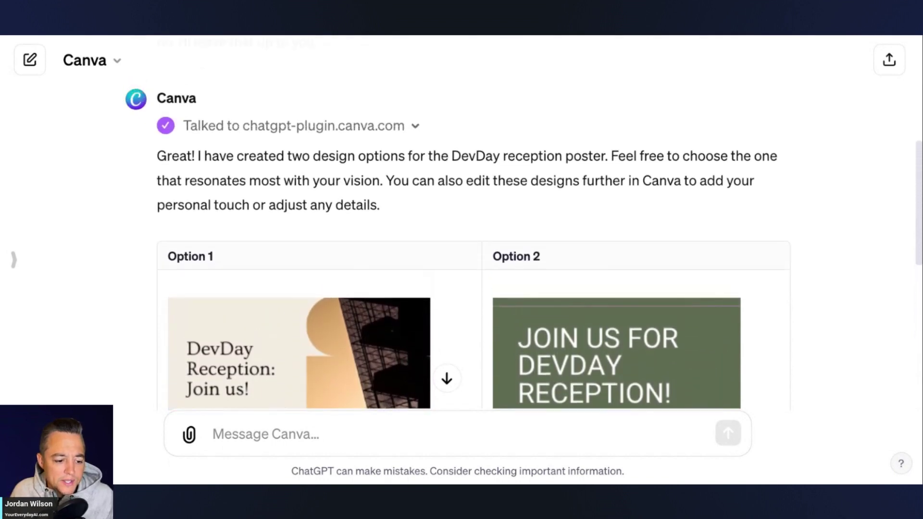
scroll(473, 235, "down", 10)
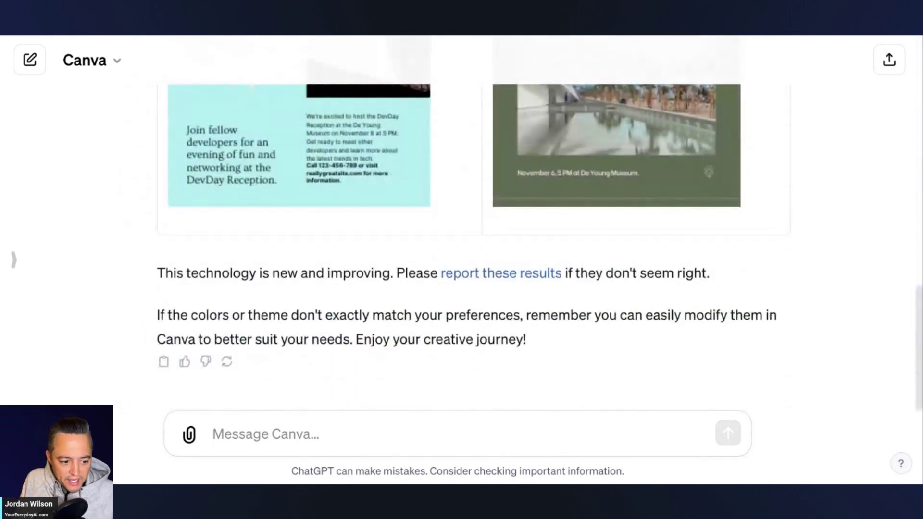
type("please make me a")
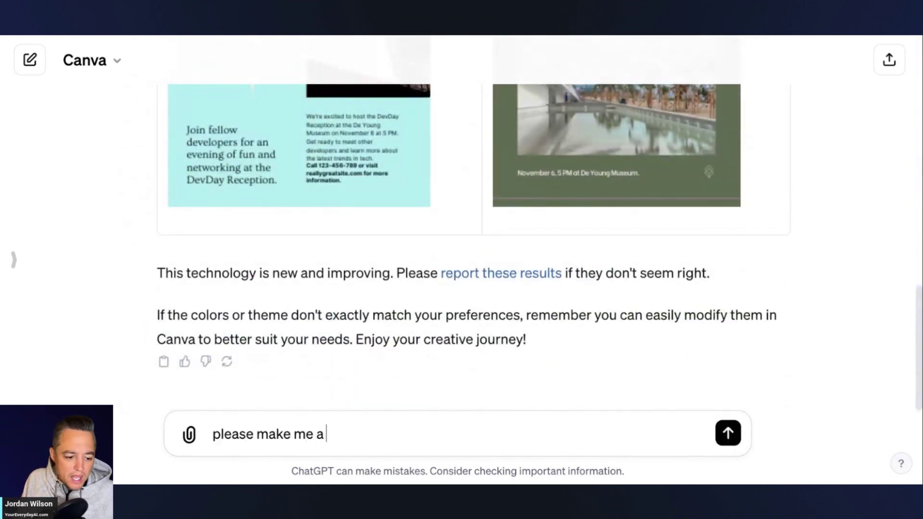
type(" poster abou")
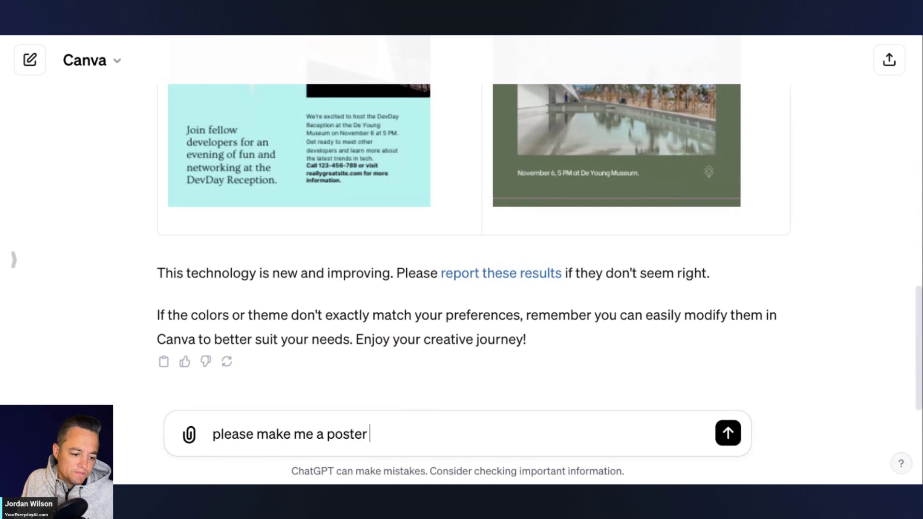
- Request a poster saying "Check out my new podcast on ChatGPT" and answer the style question with 'it's up to you.'
key("BackSpace")
key("BackSpace")
key("BackSpace")
key("BackSpace")
type("that c")
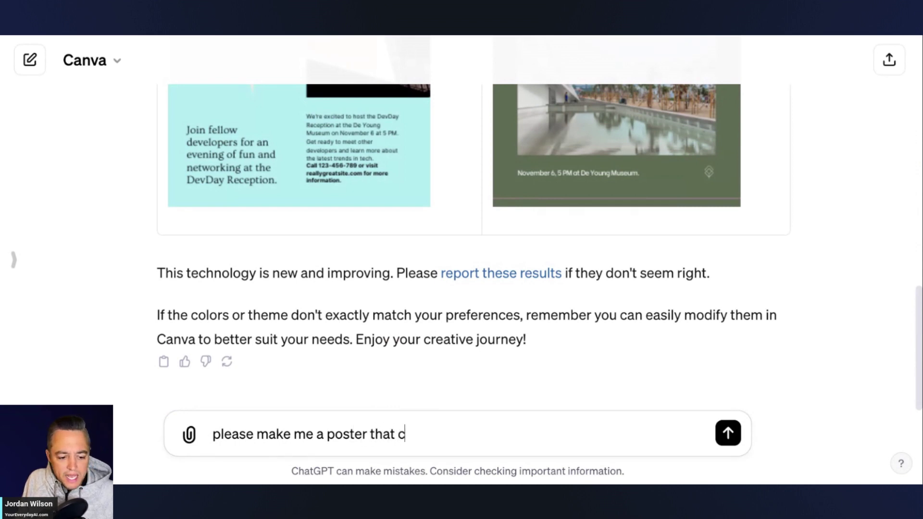
key("BackSpace")
type("says, \"Check")
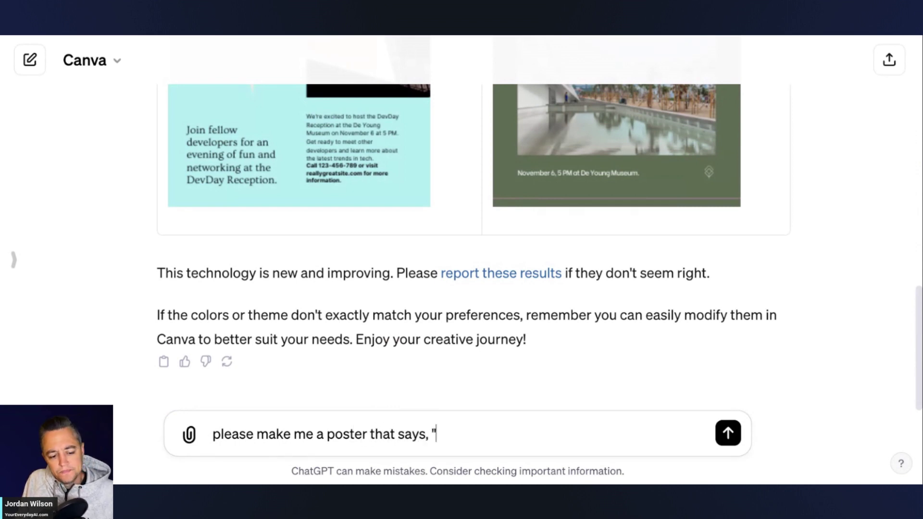
type(" out my ")
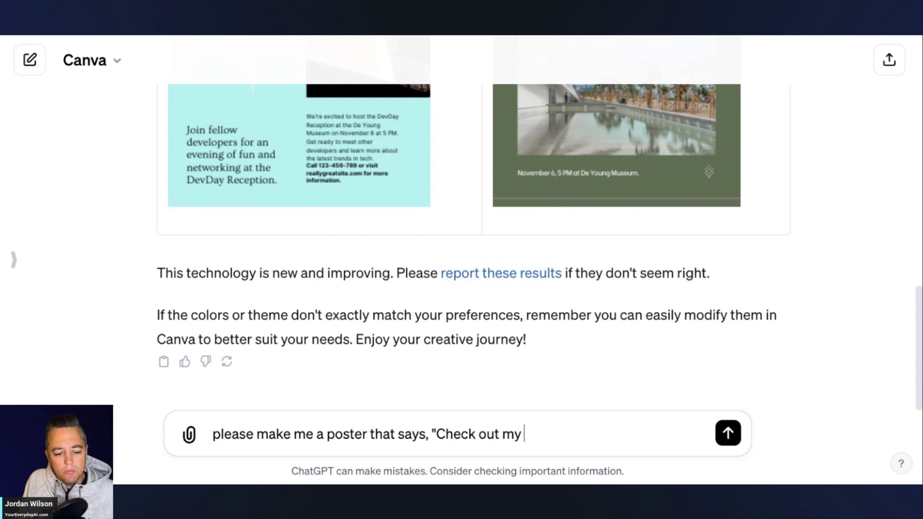
type("new podcast on ")
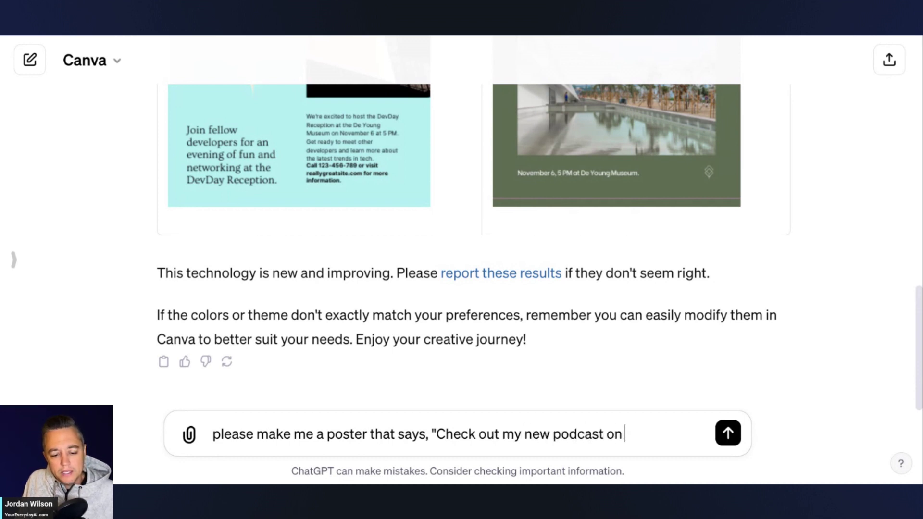
type("ChatGPT")
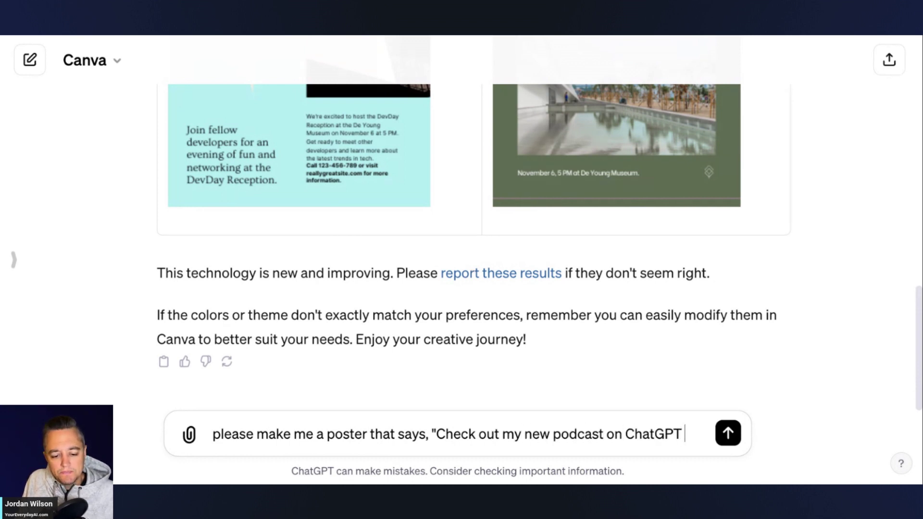
key("Return")
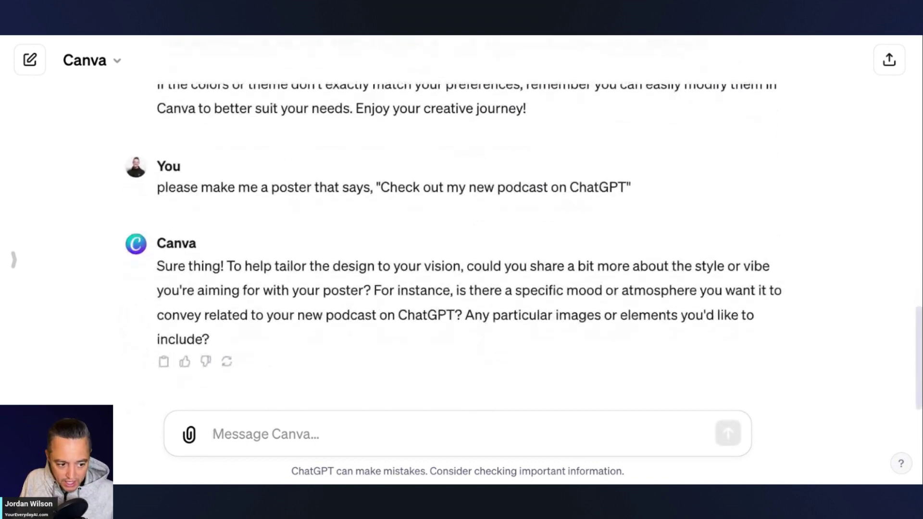
type("i'")
type("t's up")
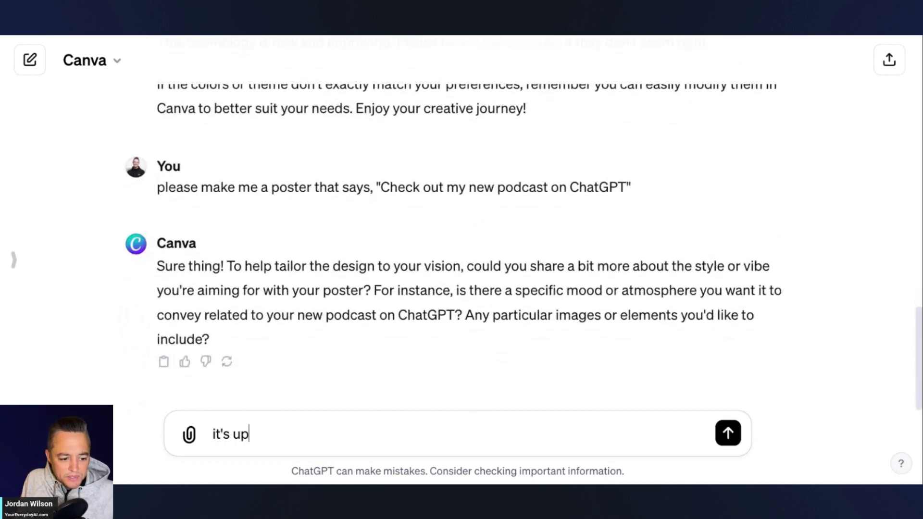
type(" to you.")
key("Return")
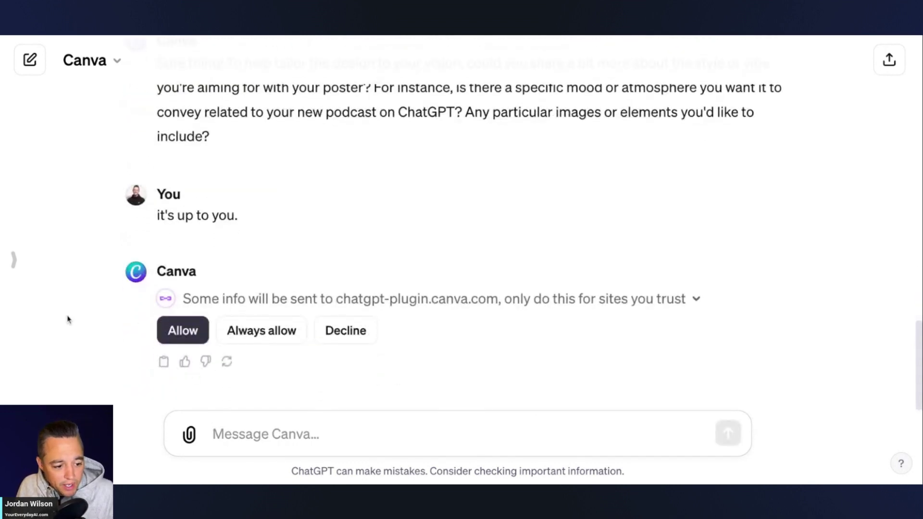
left_click(183, 330)
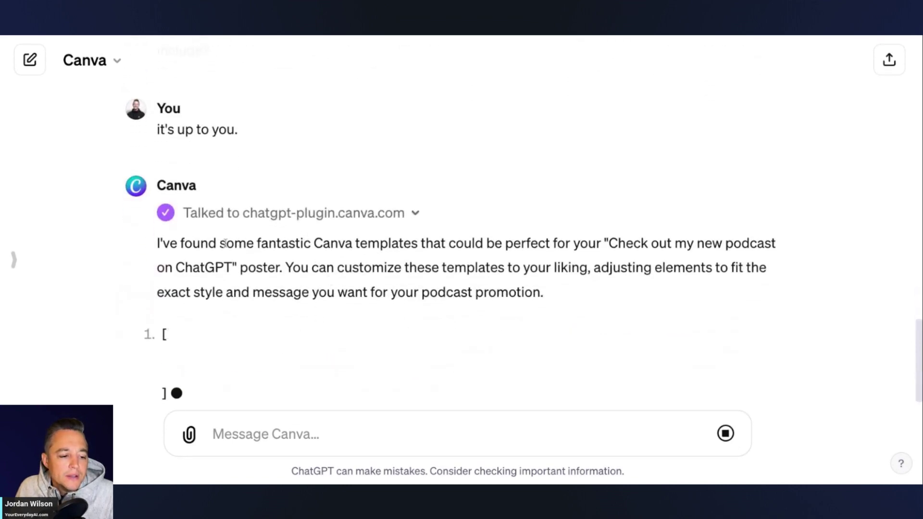
scroll(323, 240, "up", 5)
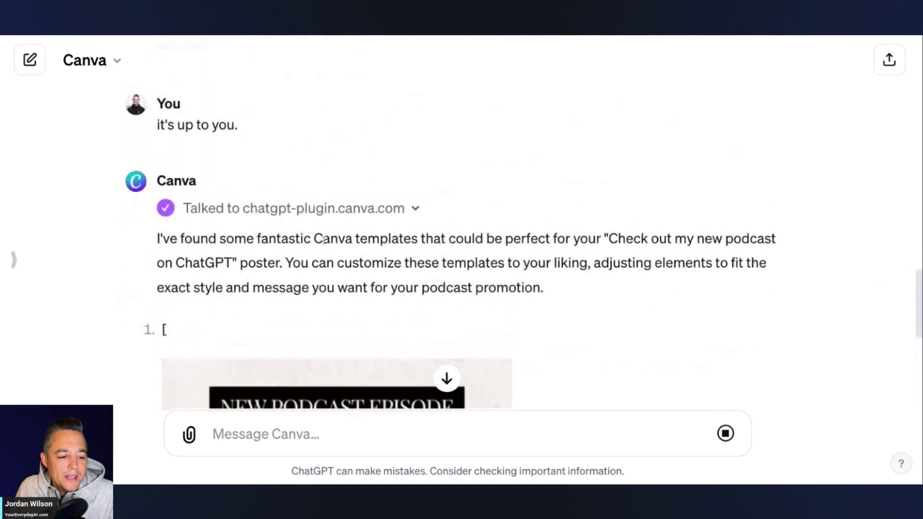
left_click_drag(301, 238, 266, 263)
scroll(279, 260, "up", 15)
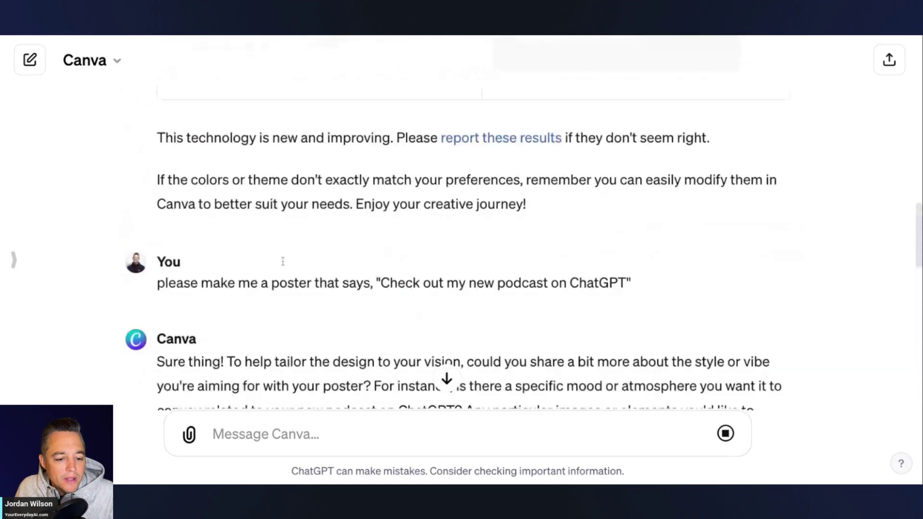
scroll(296, 264, "up", 6)
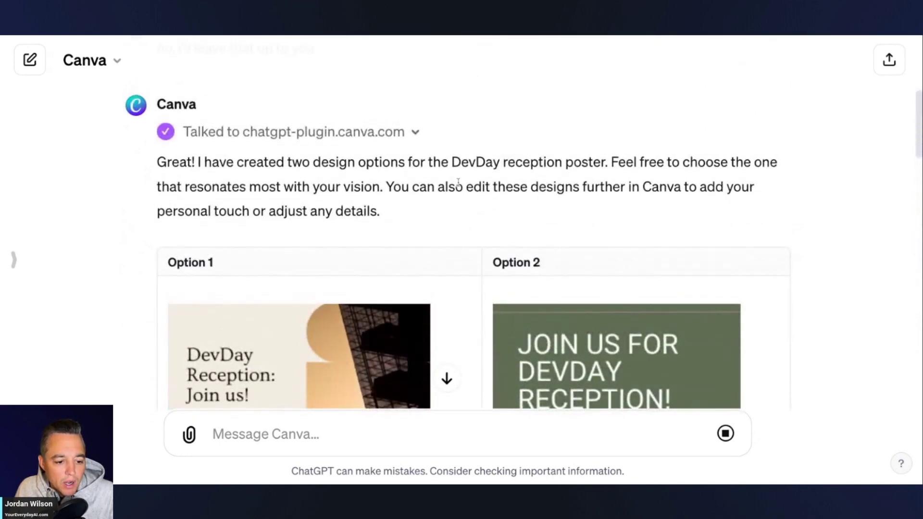
scroll(447, 202, "up", 3)
scroll(412, 245, "down", 4)
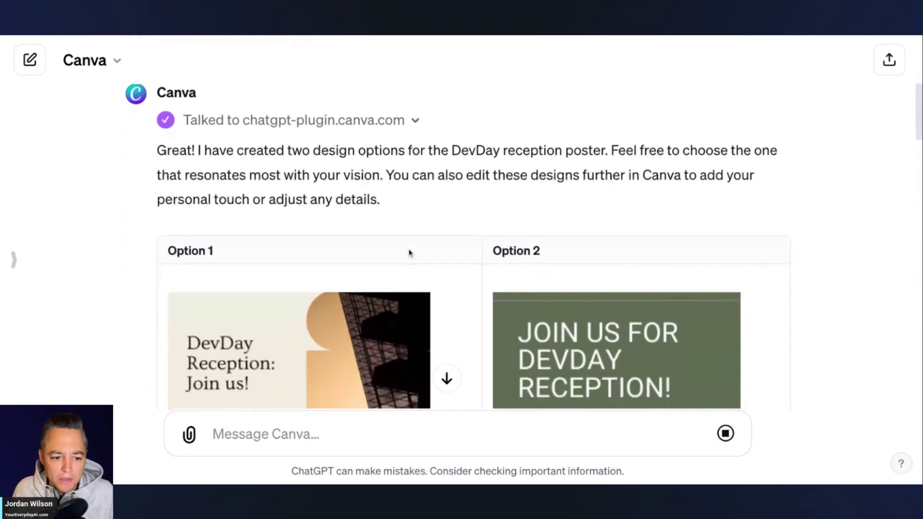
scroll(409, 253, "up", 7)
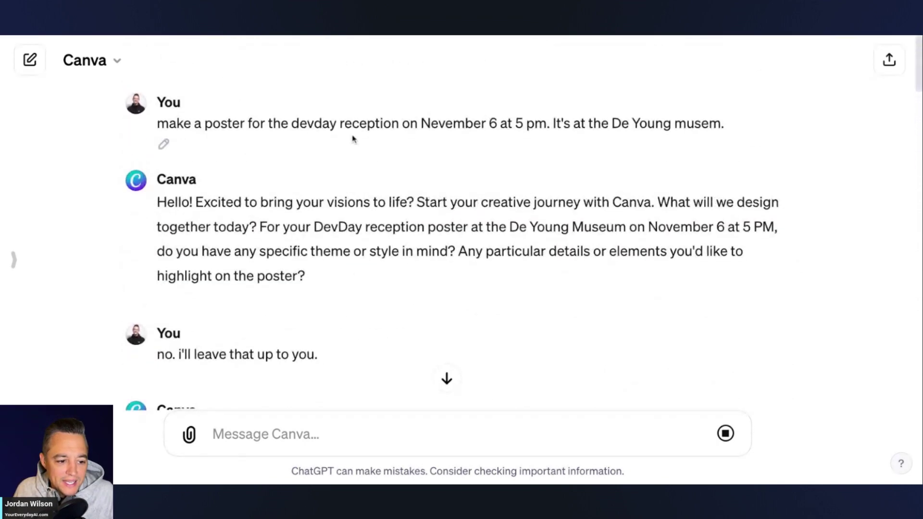
triple_click(362, 121)
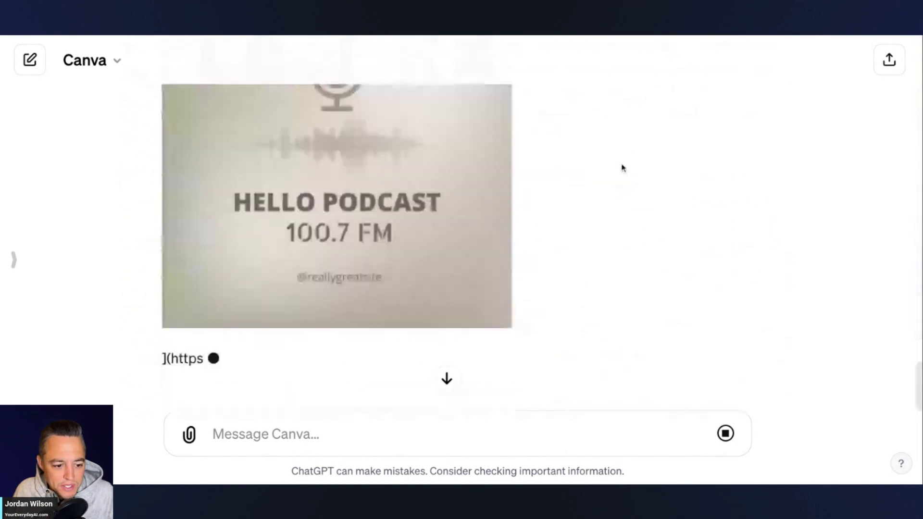
scroll(543, 252, "up", 15)
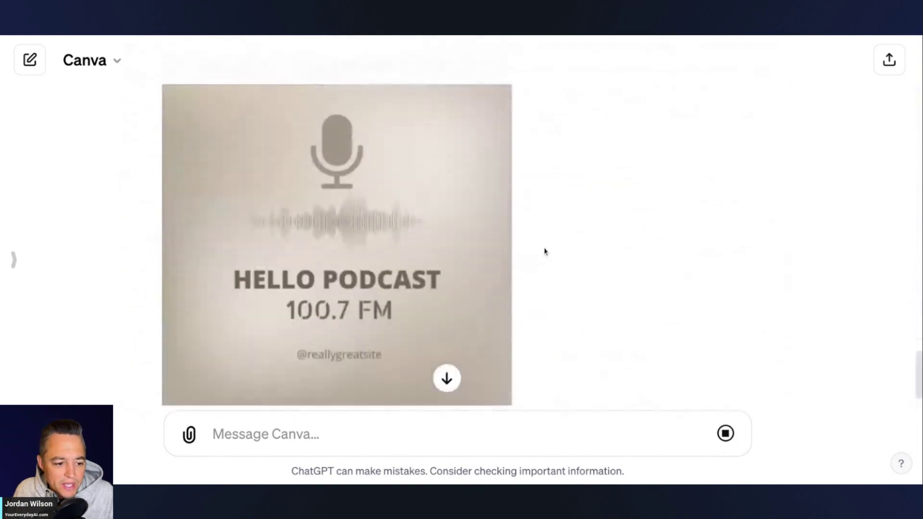
scroll(553, 248, "down", 2)
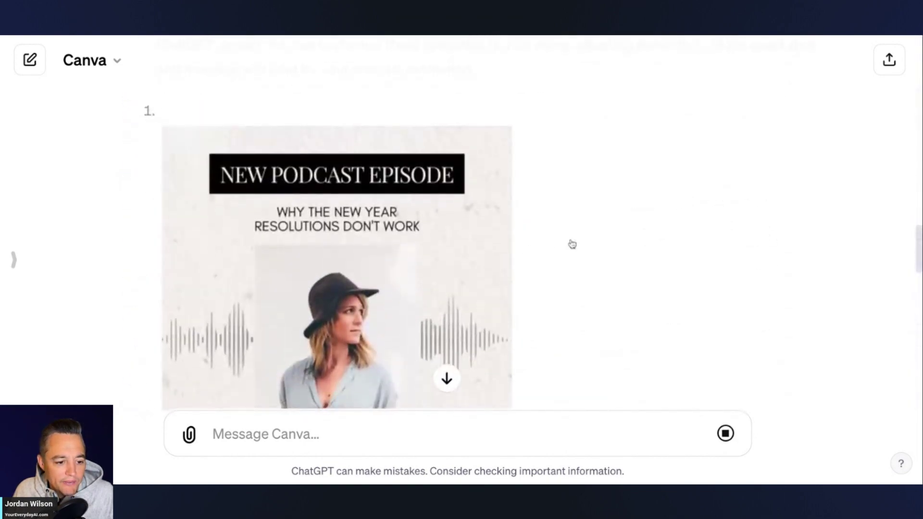
scroll(571, 243, "up", 6)
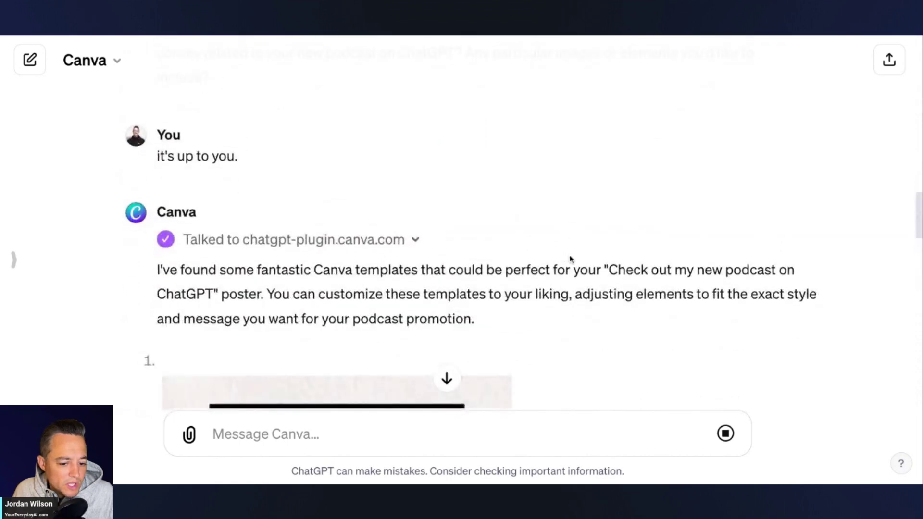
left_click_drag(608, 270, 233, 294)
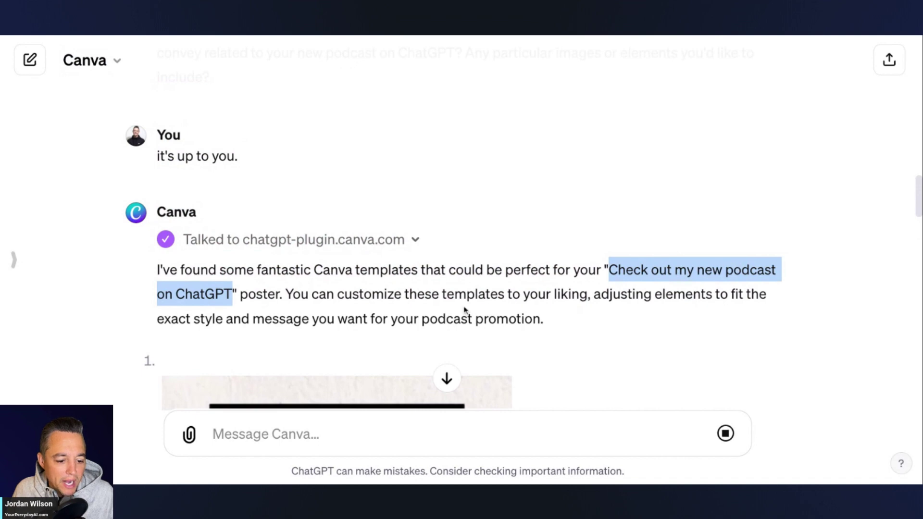
- Reuse the DevDay request text, swapping its event details for 'the Everyday AI podcast', and send it
scroll(464, 310, "down", 10)
scroll(478, 268, "up", 15)
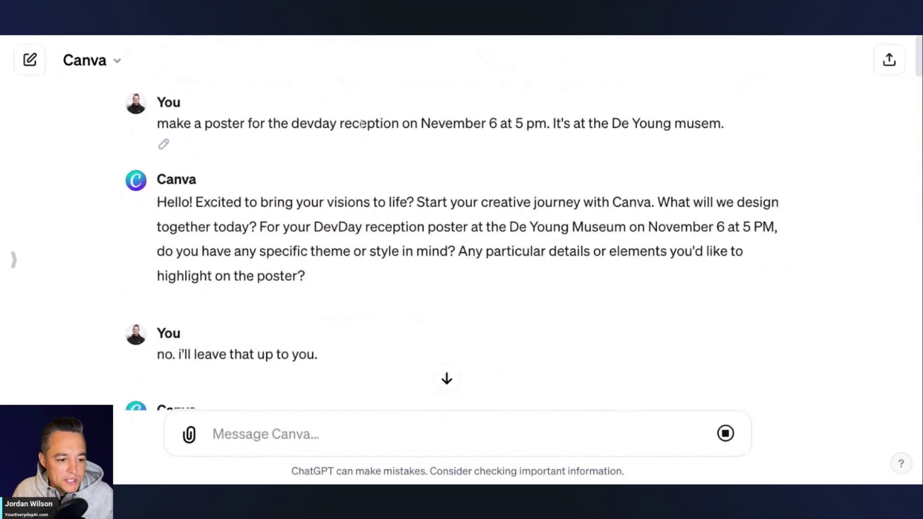
triple_click(362, 124)
key("ctrl+c")
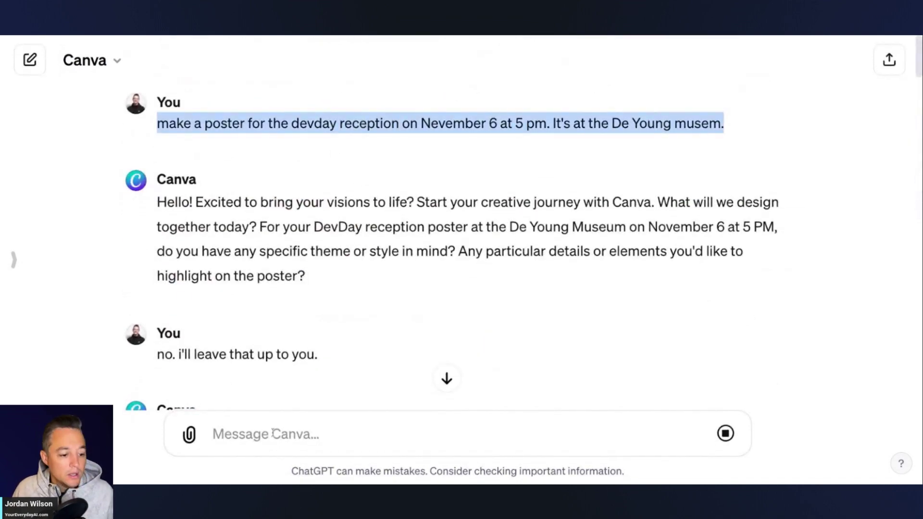
left_click(291, 432)
key("ctrl+v")
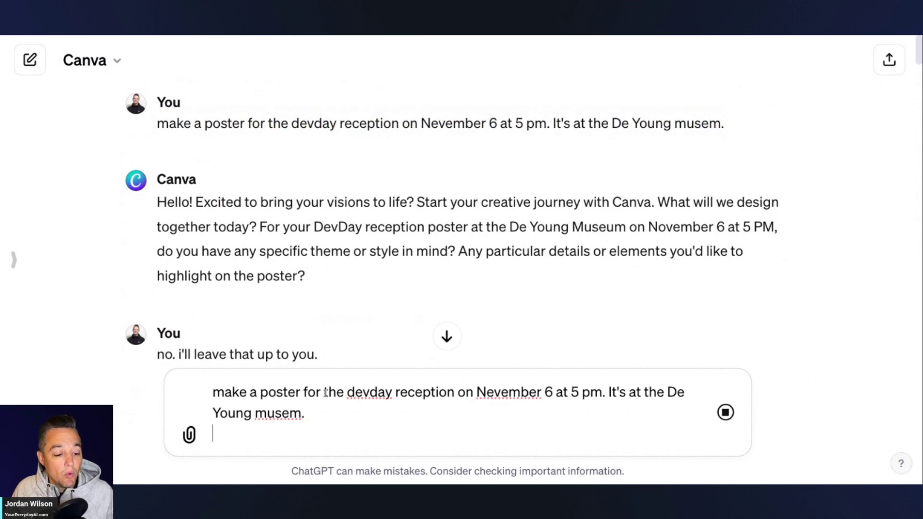
left_click(350, 393)
key("shift+ctrl+End")
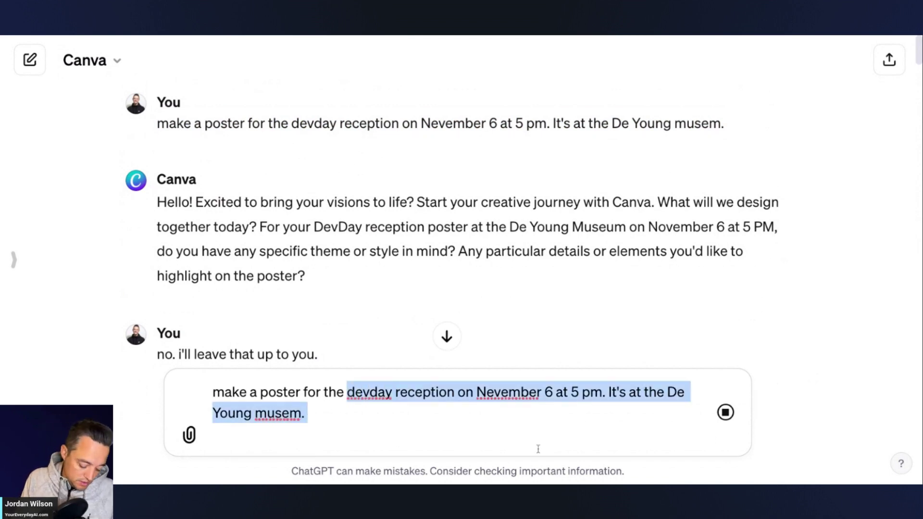
type("he the Everyday AI podcas")
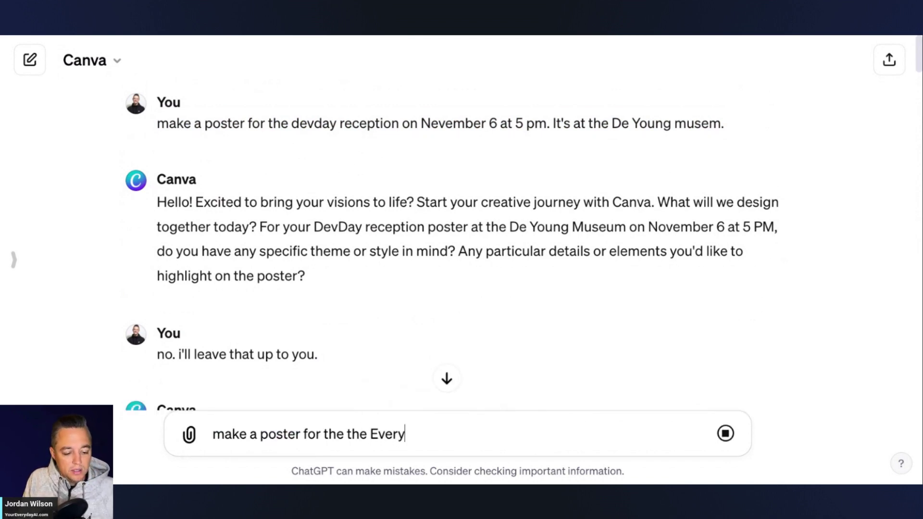
type("t")
key("Return")
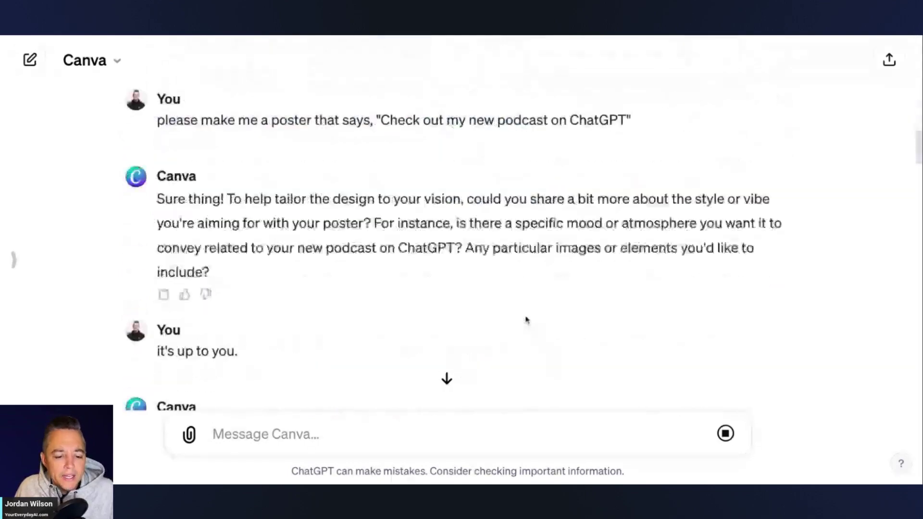
- Scroll through Canva's reply asking whether the Everyday AI poster should feel futuristic or casual
scroll(526, 320, "down", 10)
scroll(505, 321, "up", 2)
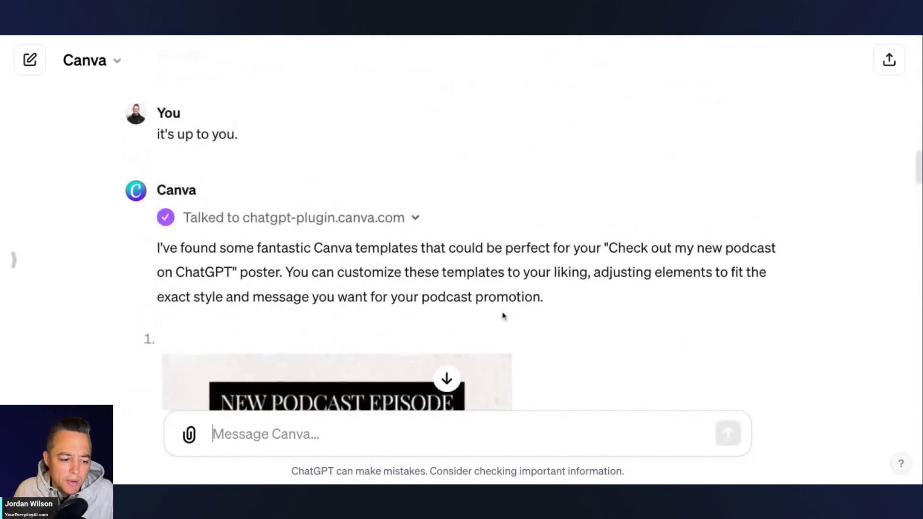
scroll(502, 318, "down", 2)
scroll(505, 318, "down", 3)
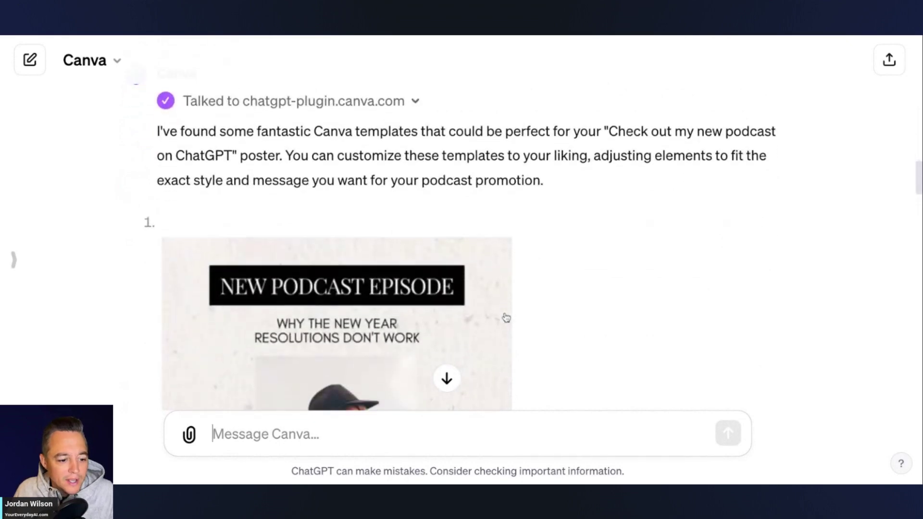
scroll(506, 318, "down", 3)
scroll(506, 318, "up", 6)
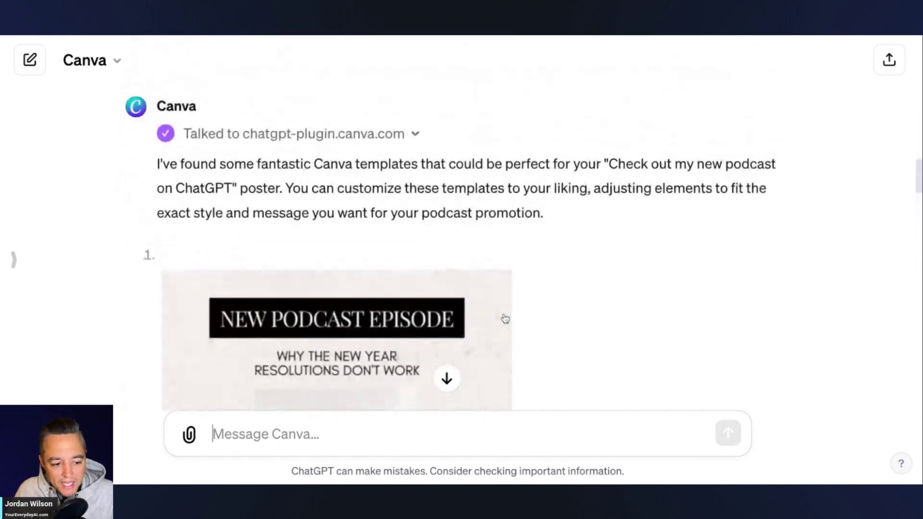
scroll(504, 319, "down", 4)
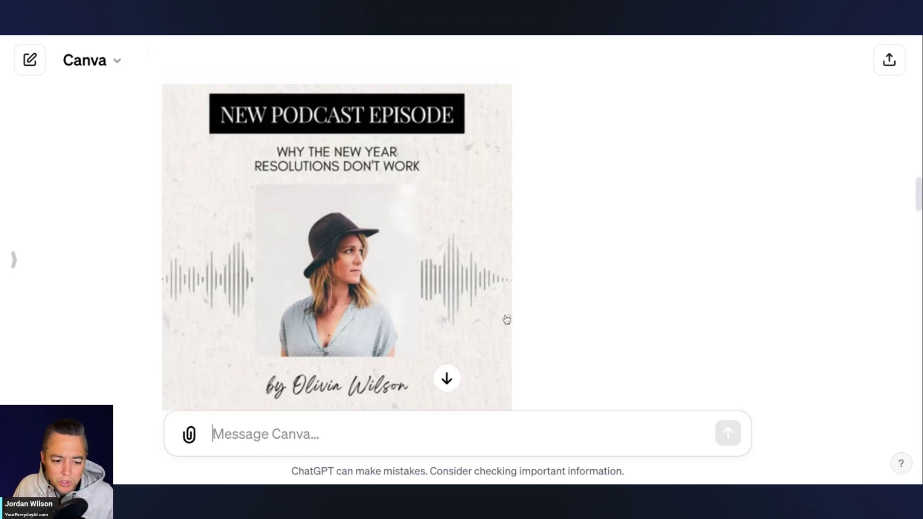
scroll(546, 298, "up", 15)
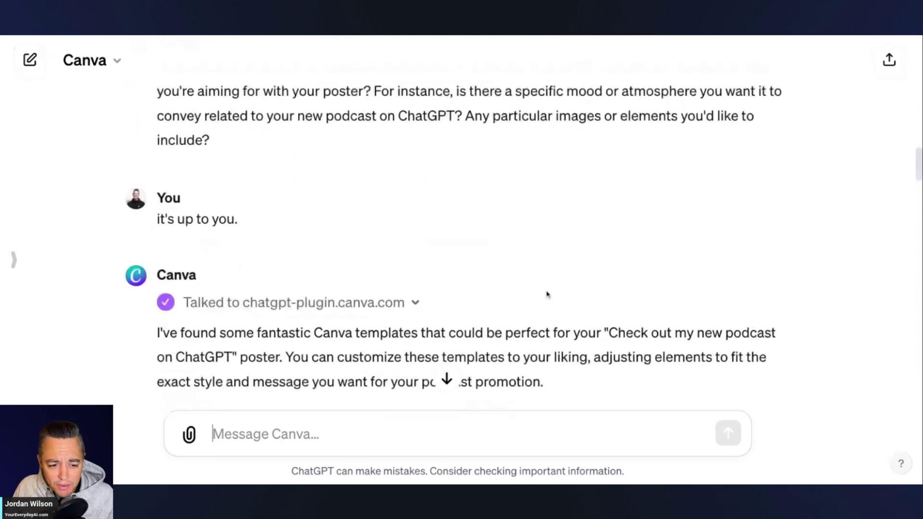
scroll(547, 292, "up", 10)
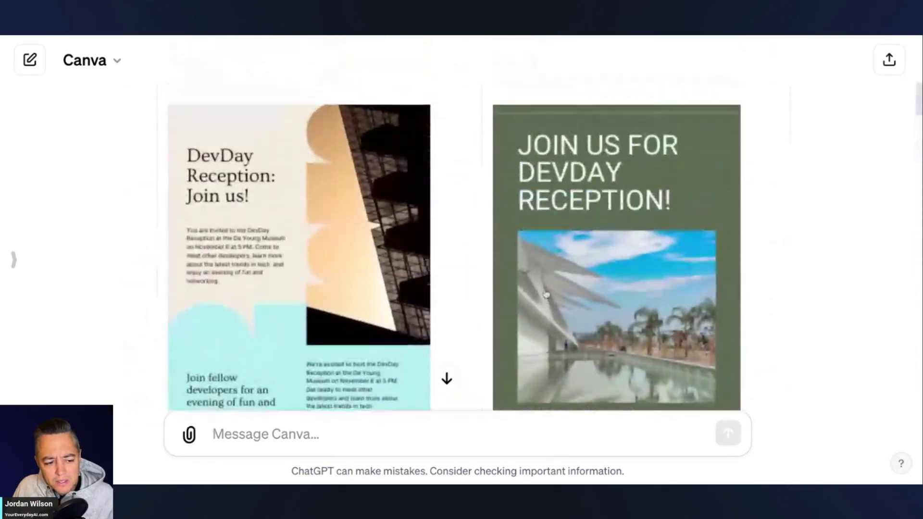
scroll(364, 209, "down", 2)
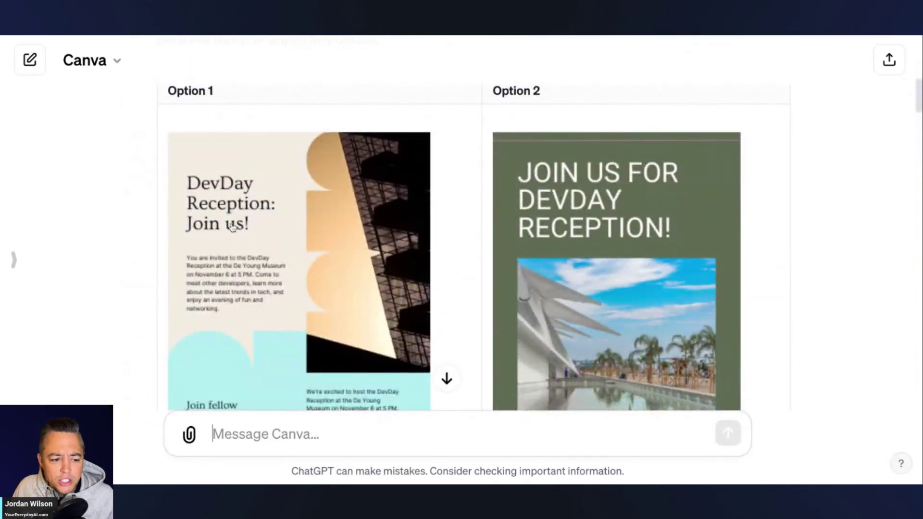
scroll(332, 298, "up", 10)
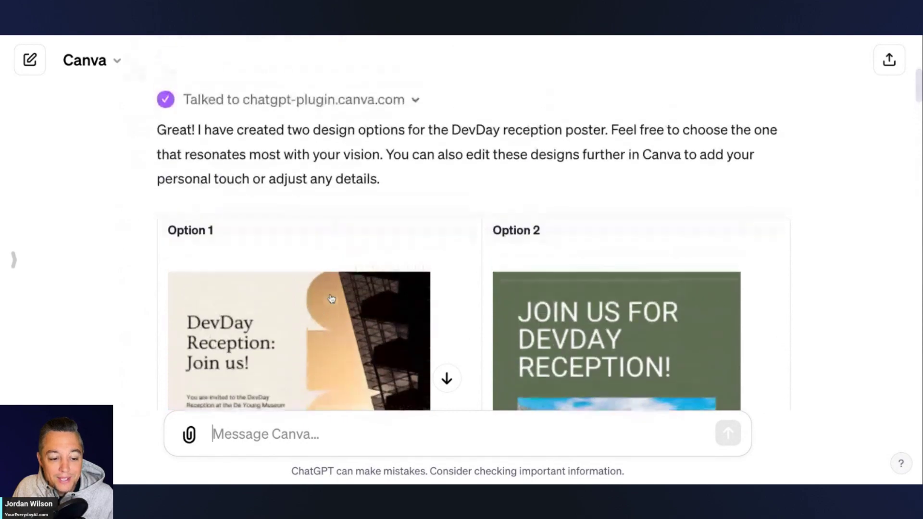
scroll(408, 118, "down", 20)
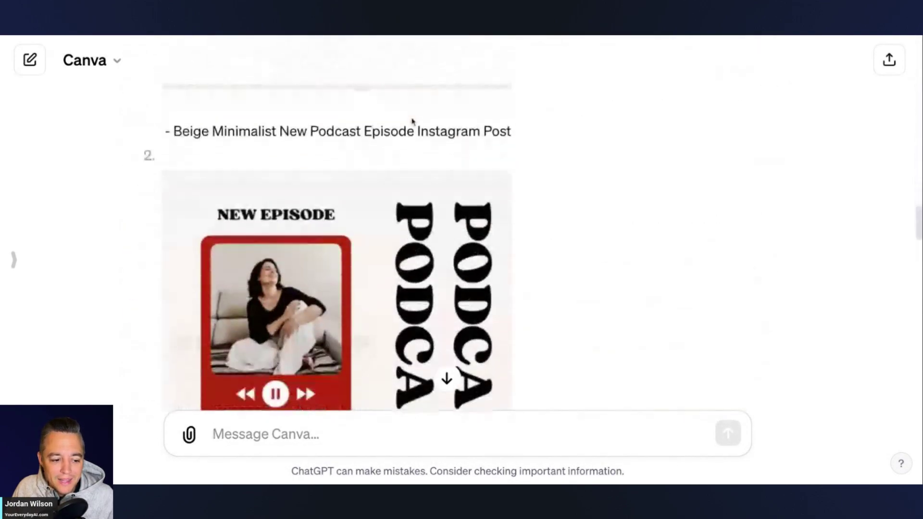
scroll(678, 237, "down", 6)
scroll(681, 237, "down", 15)
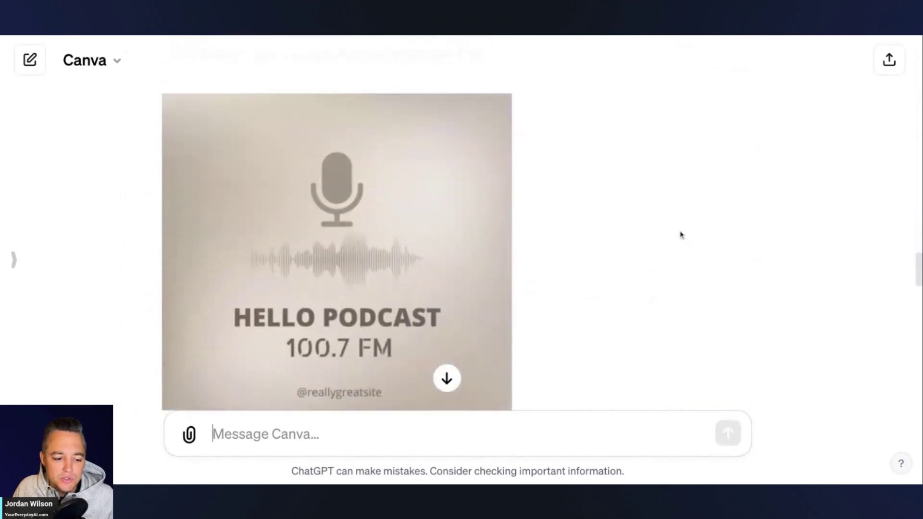
scroll(679, 236, "down", 12)
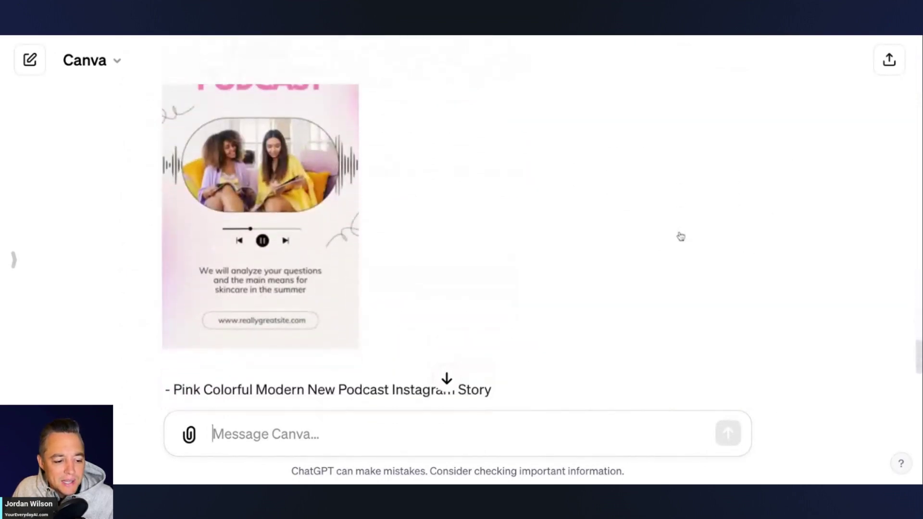
scroll(679, 235, "down", 2)
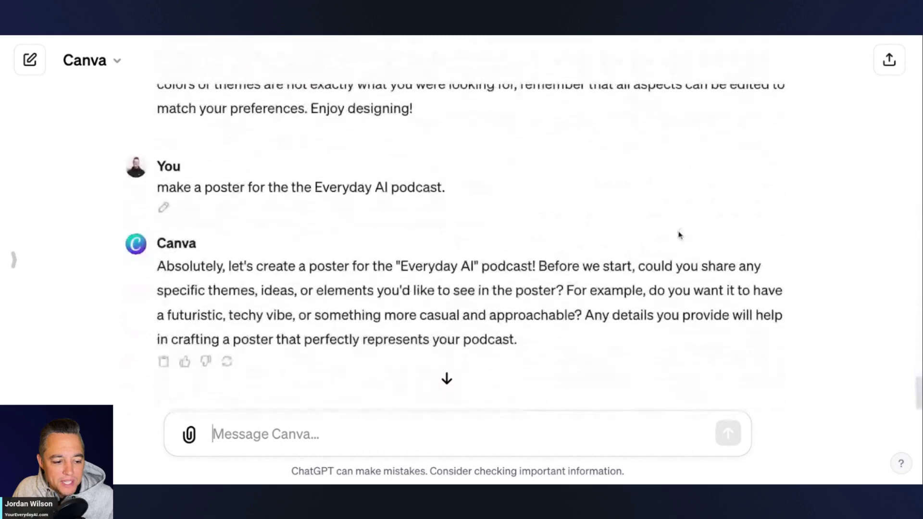
- Answer the theme question with 'no. i'll leave that up to you'
left_click(518, 449)
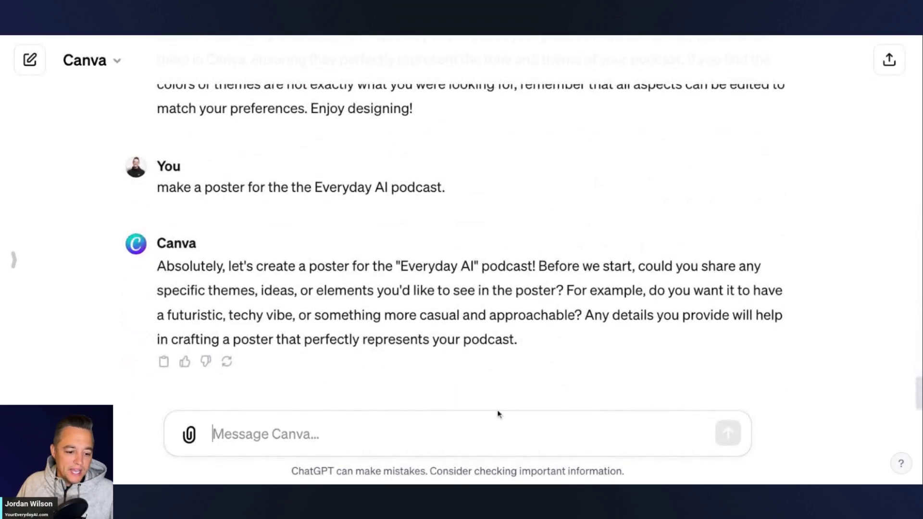
scroll(497, 414, "up", 20)
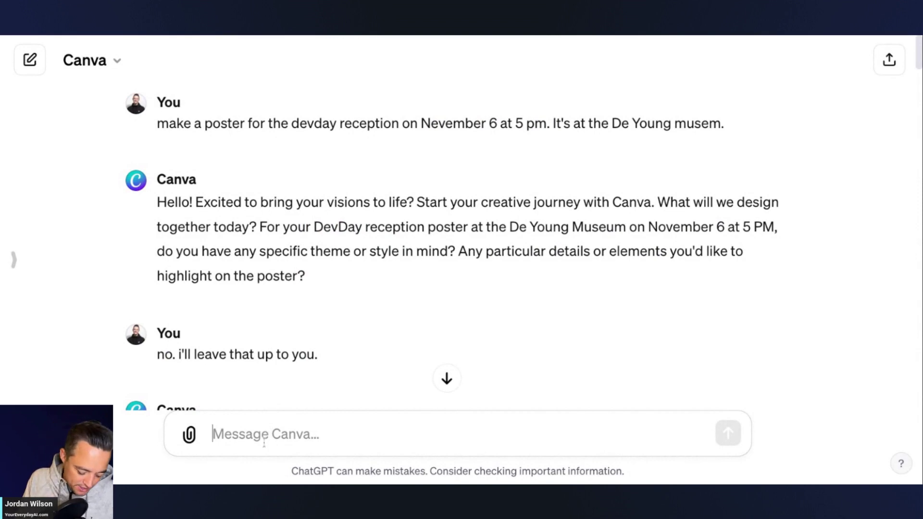
type("no. i'll leave th")
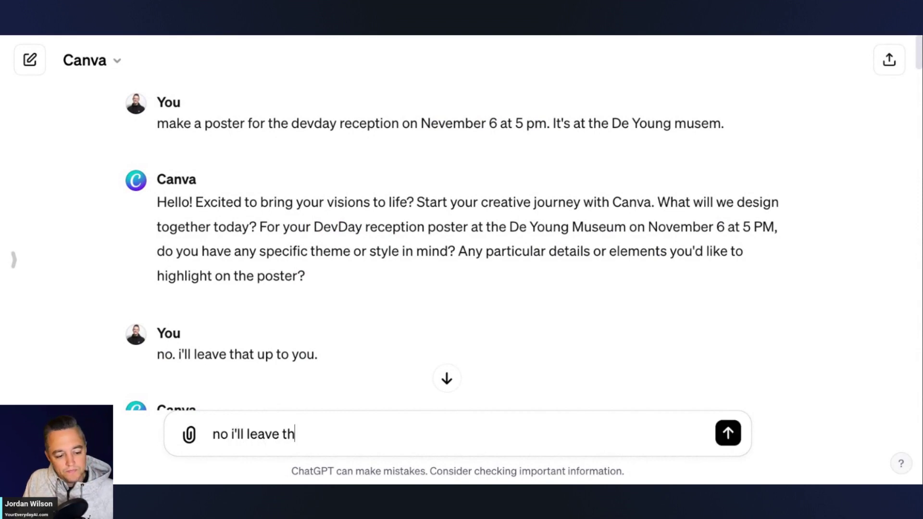
type("at up to you")
key("Return")
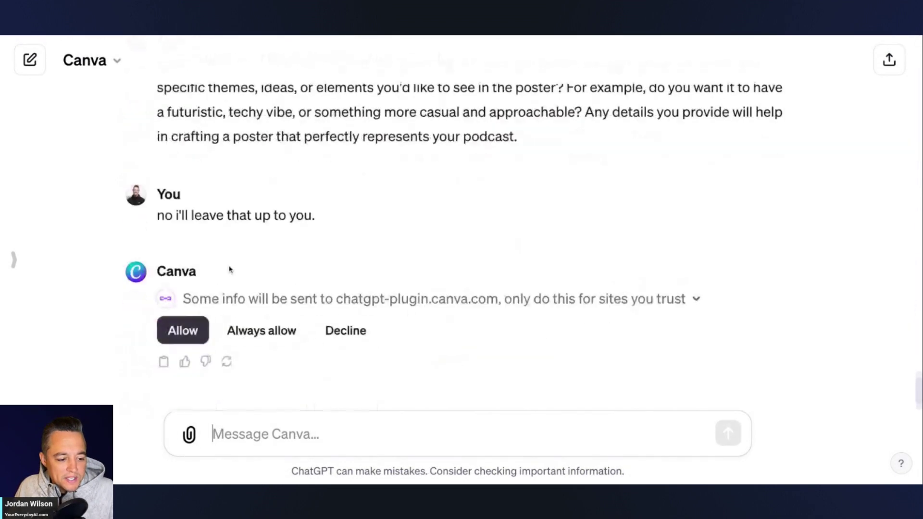
- Allow the Canva plugin, review both Everyday AI poster options, and start replying 'let's go with option 2.'
left_click(183, 331)
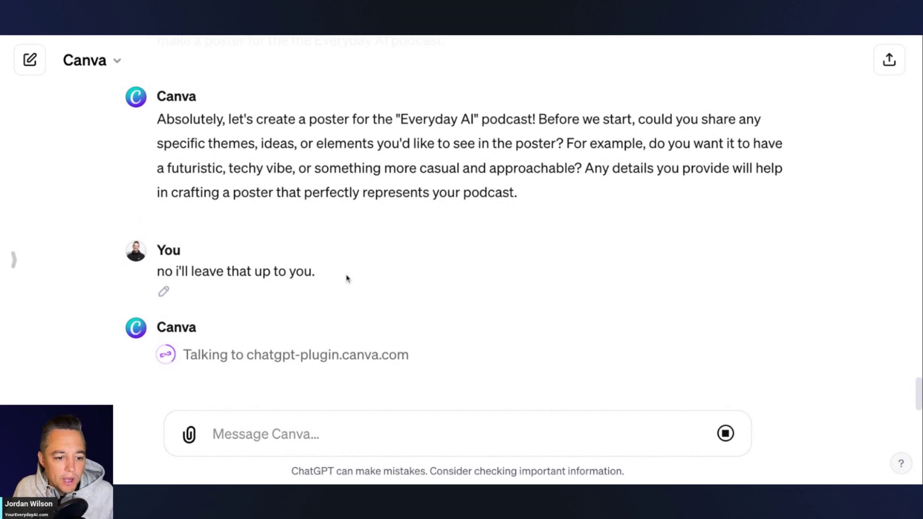
left_click_drag(402, 121, 474, 120)
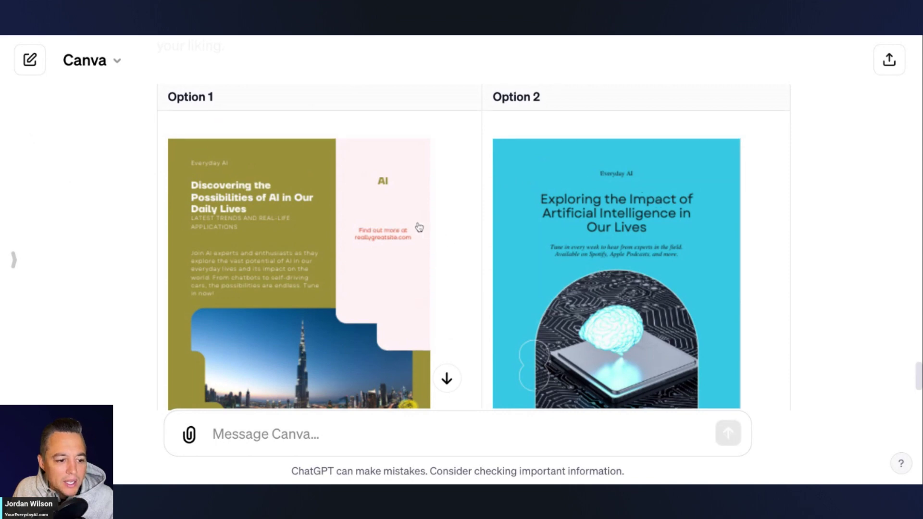
scroll(420, 227, "up", 6)
scroll(417, 226, "down", 2)
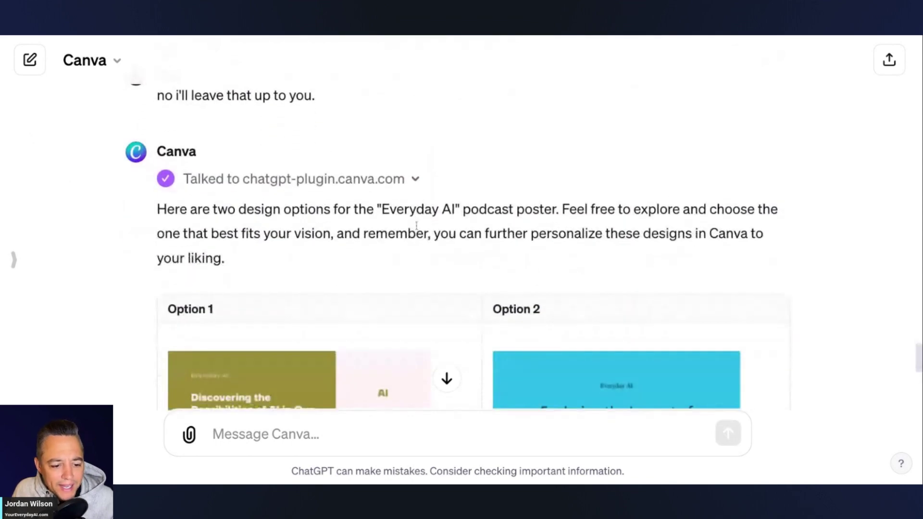
scroll(350, 367, "down", 5)
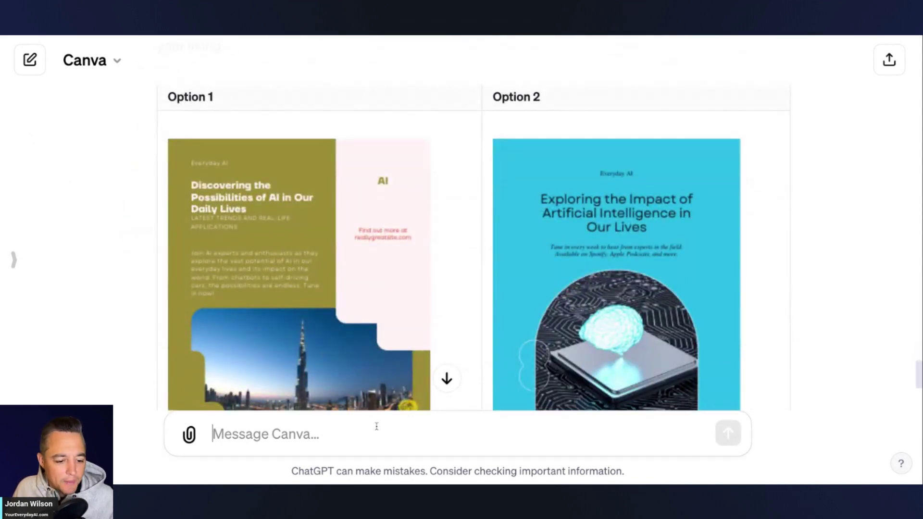
type("let's go with option")
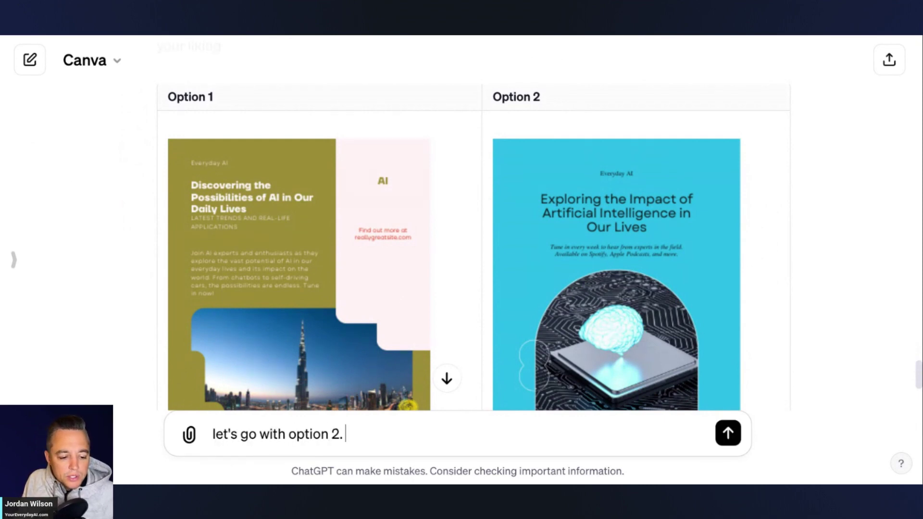
type(" 2.")
- Add requests for the headline "Outsmart the future" and cute little robot main art, then send
key("shift+Return")
type("pleas")
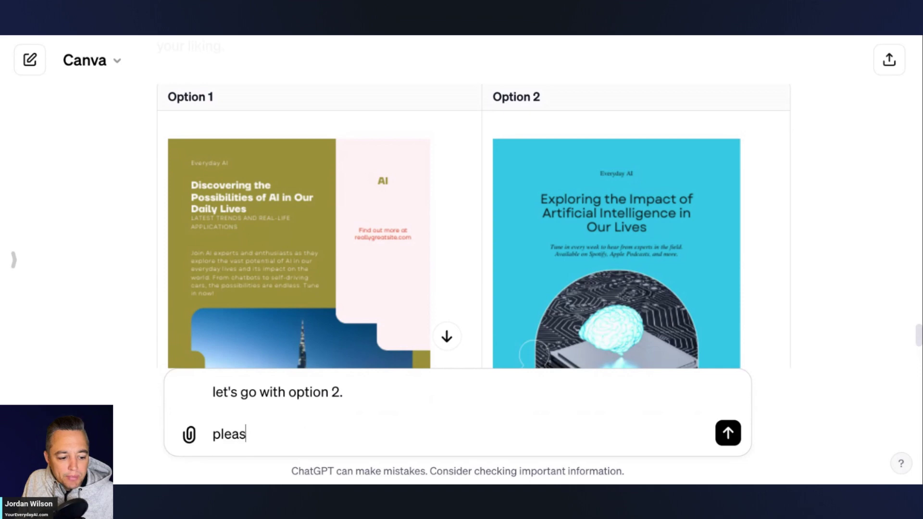
type("e make the headline say")
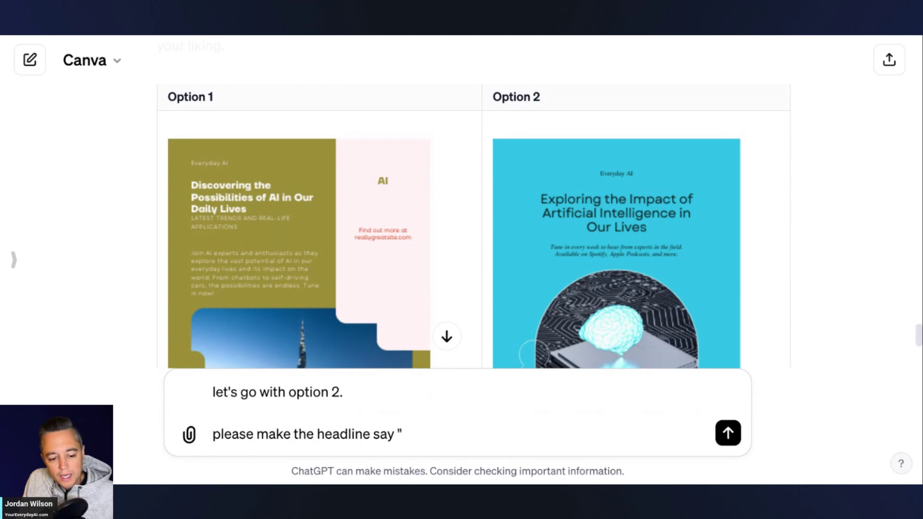
type("\"")
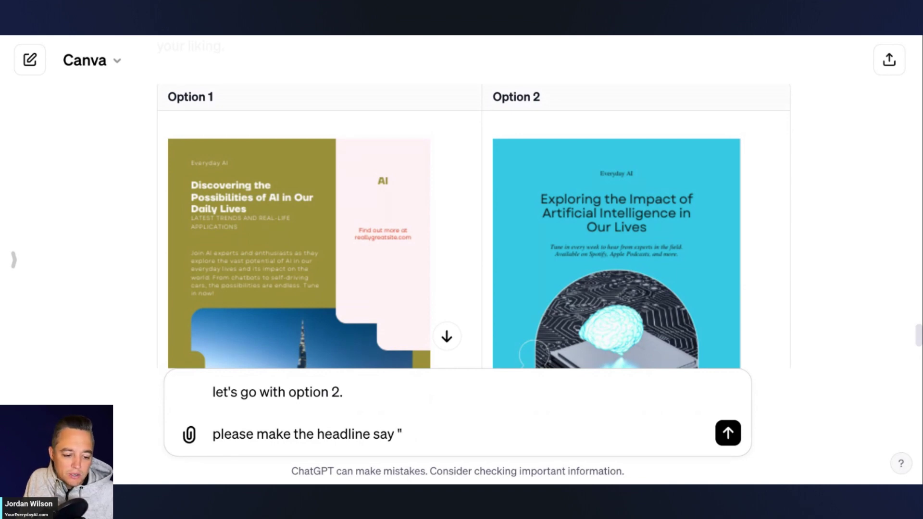
type("Outsmar the ")
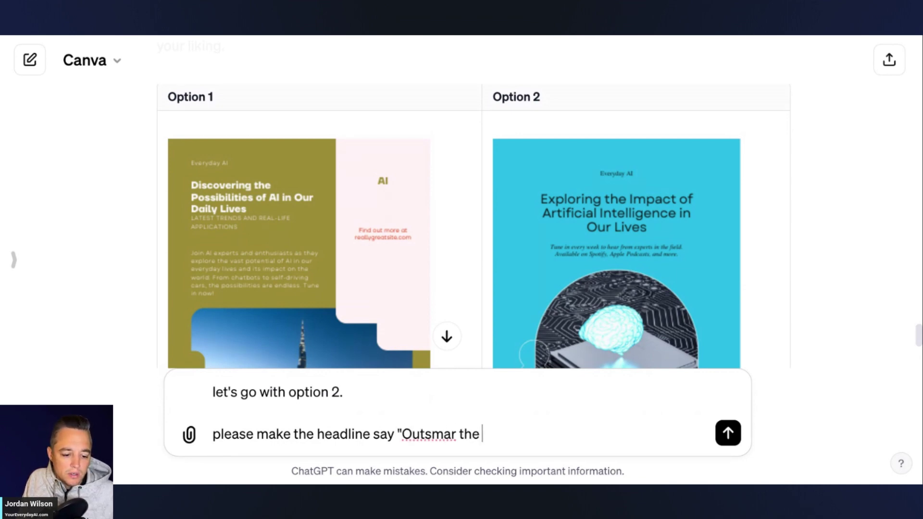
type("the future\"")
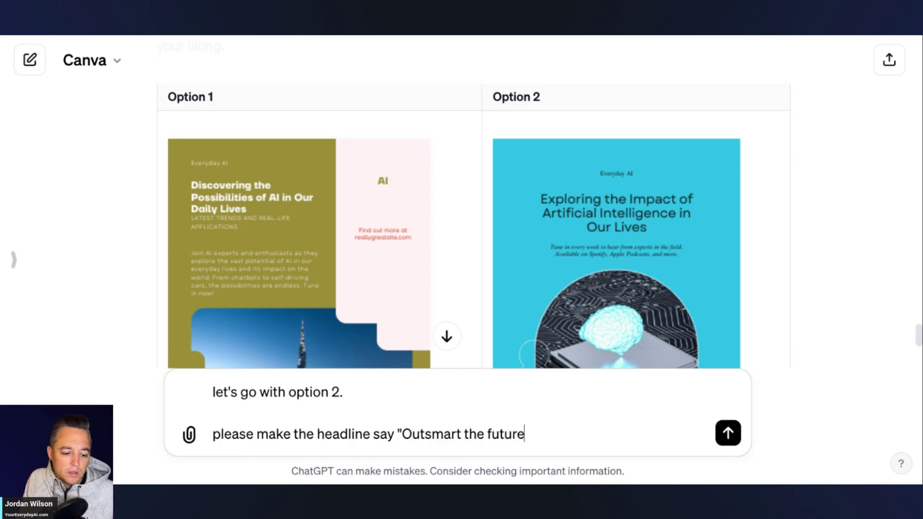
key("shift+Return")
type("and please hcan")
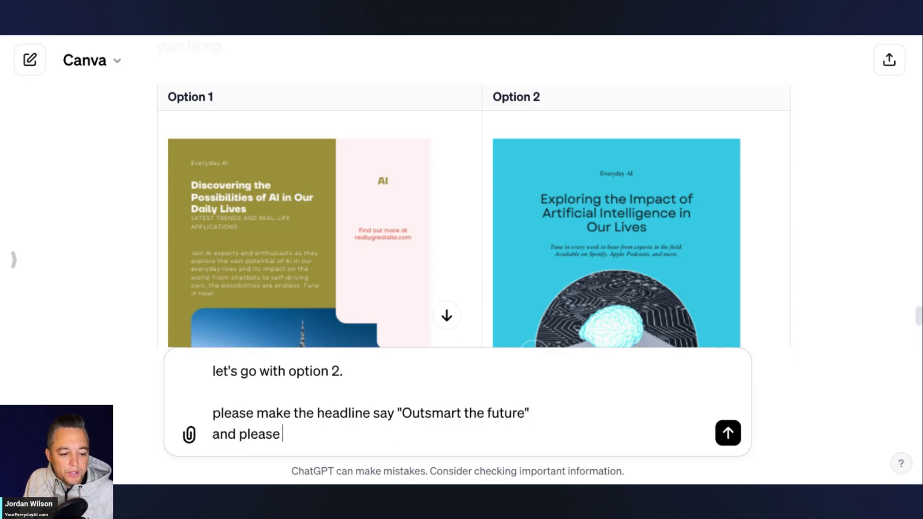
key("BackSpace")
key("BackSpace")
key("BackSpace")
key("BackSpace")
type("change the")
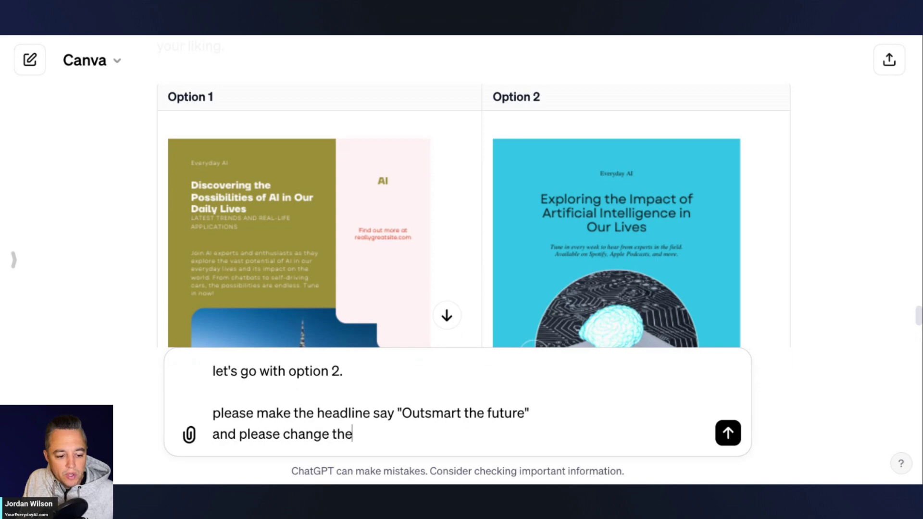
type(" main art to a ")
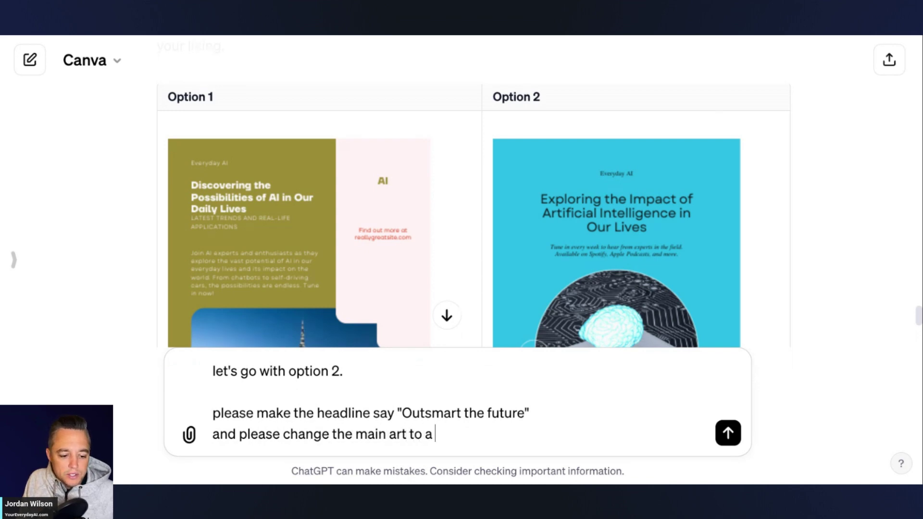
type("cute little")
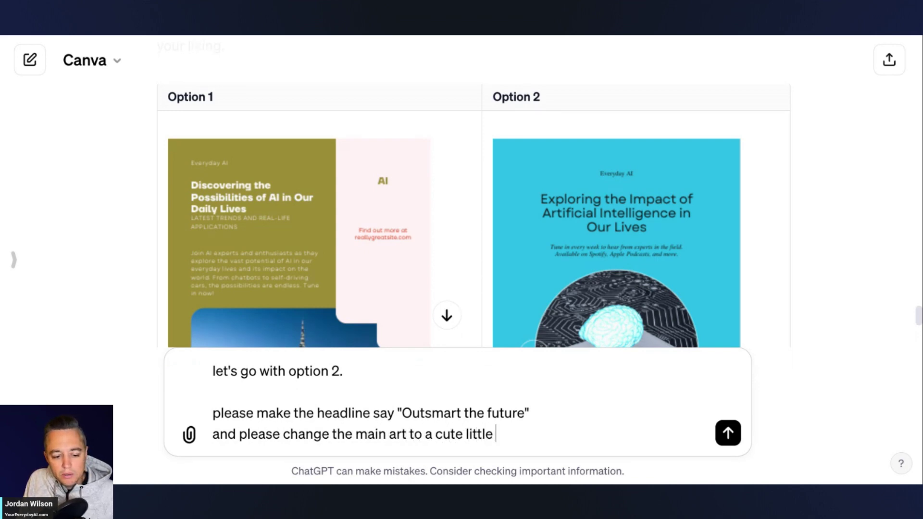
type(" robot")
key("Return")
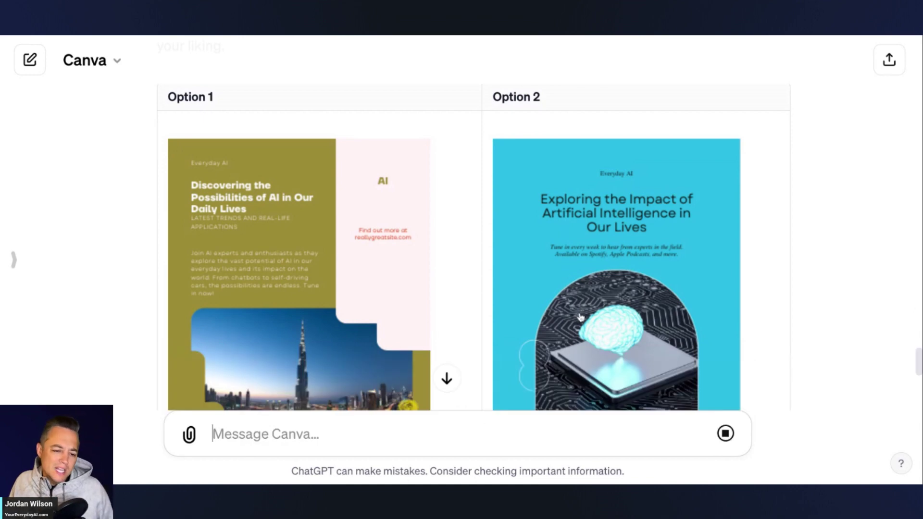
scroll(579, 316, "up", 15)
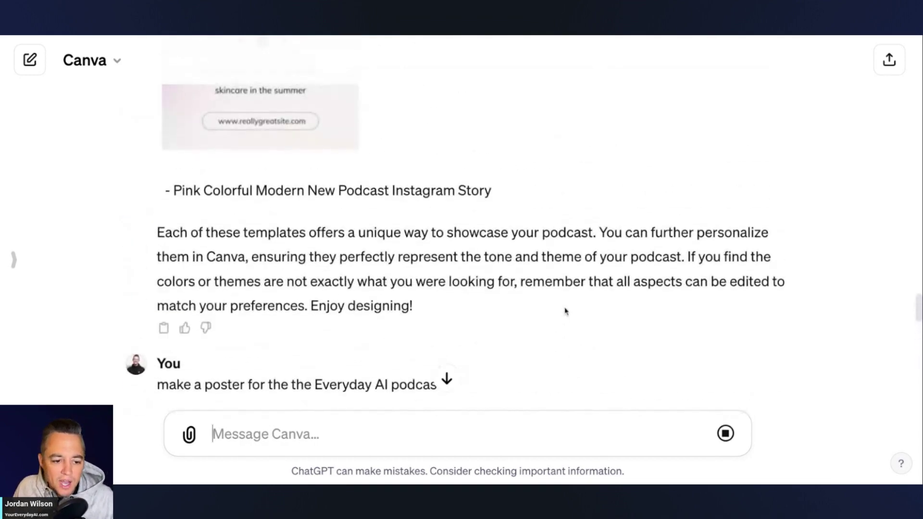
scroll(566, 312, "up", 15)
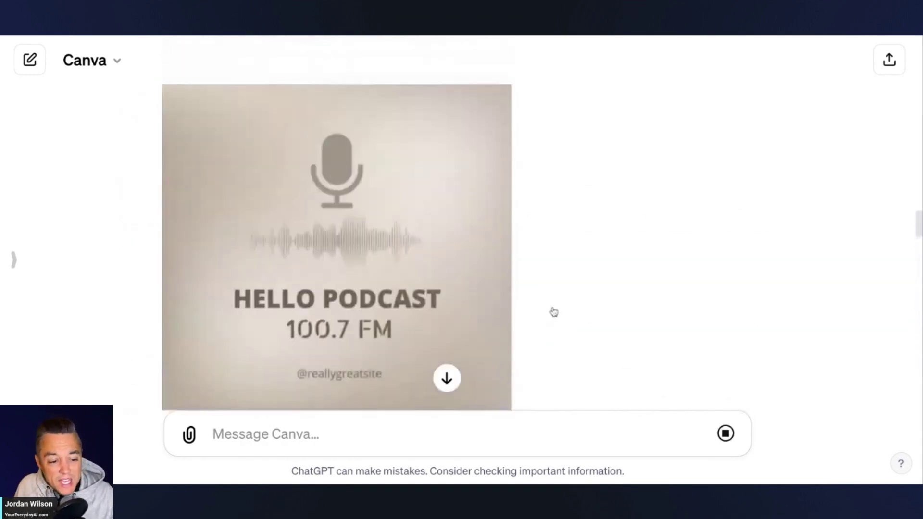
scroll(554, 312, "up", 15)
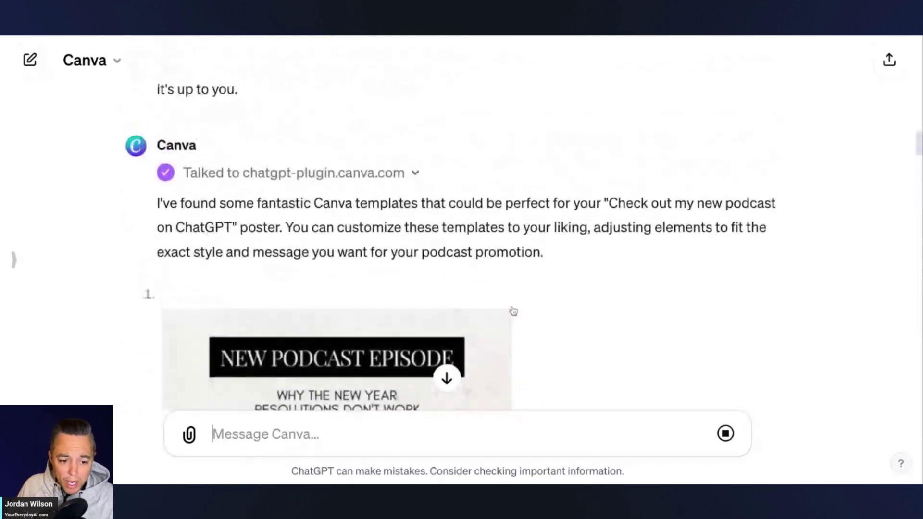
scroll(513, 311, "up", 10)
scroll(513, 311, "down", 5)
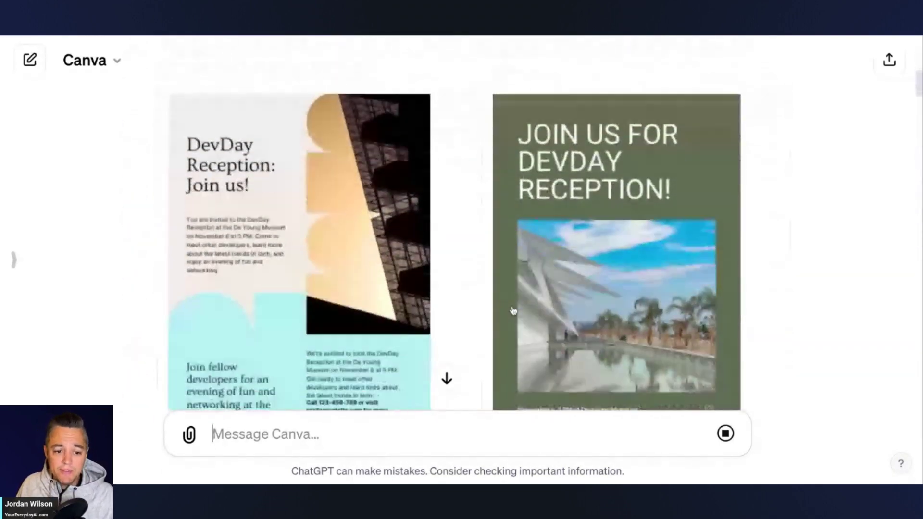
scroll(513, 311, "down", 10)
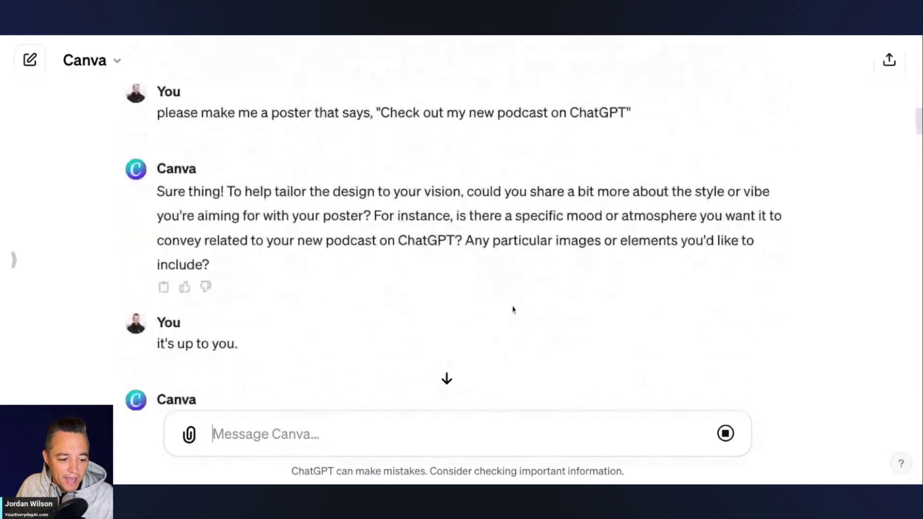
scroll(513, 310, "down", 4)
scroll(513, 310, "down", 1)
scroll(513, 310, "up", 6)
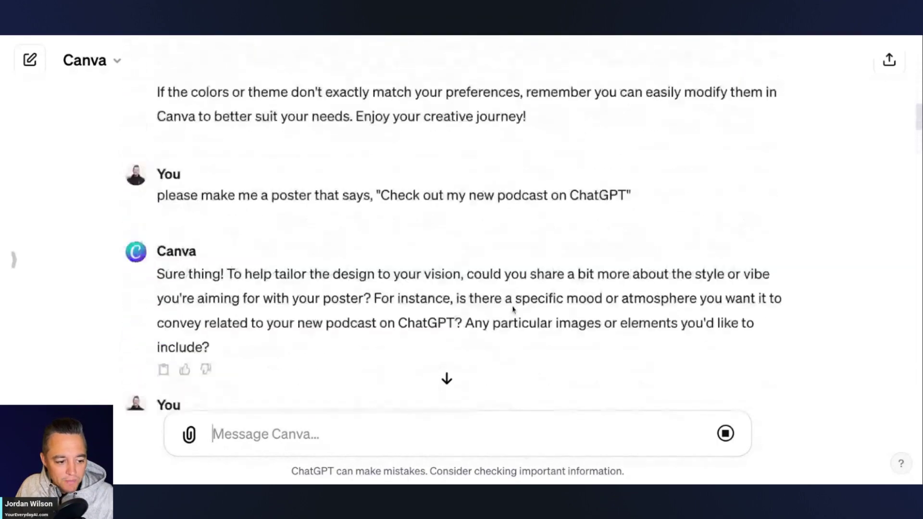
scroll(513, 310, "down", 1)
scroll(513, 310, "up", 1)
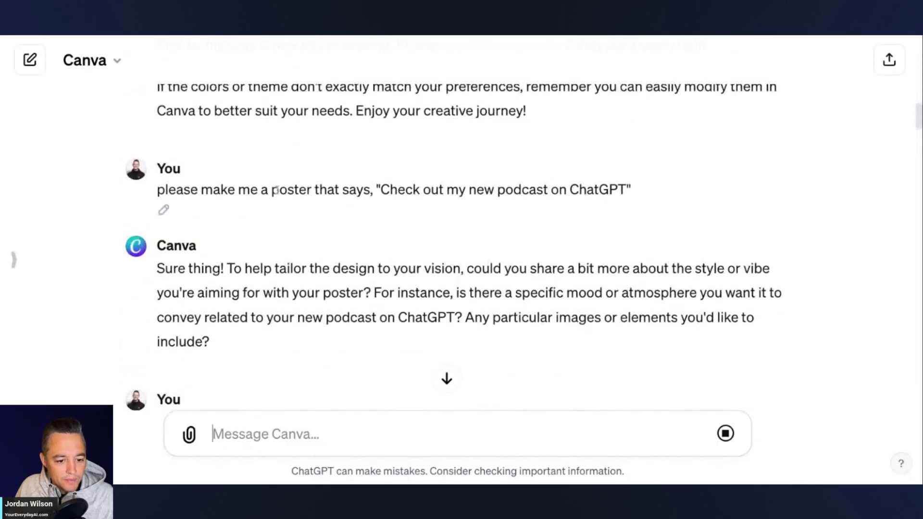
scroll(277, 190, "down", 10)
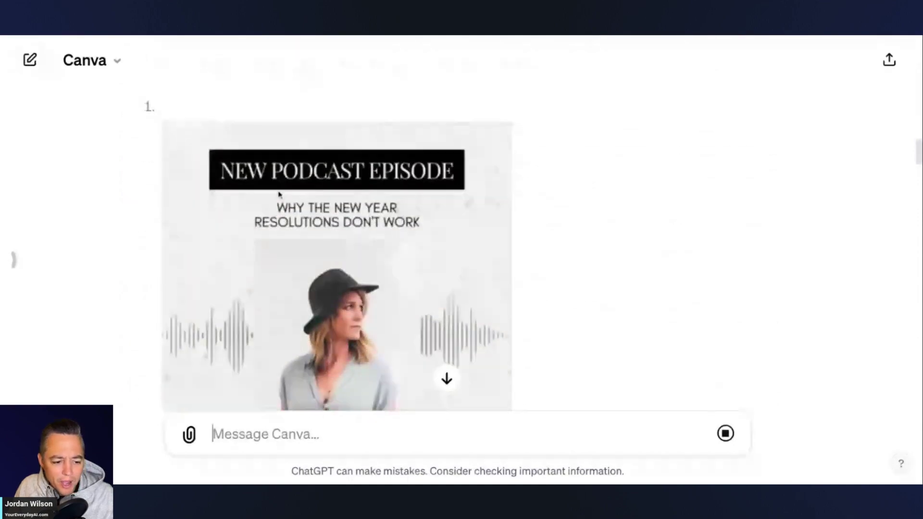
scroll(278, 194, "up", 10)
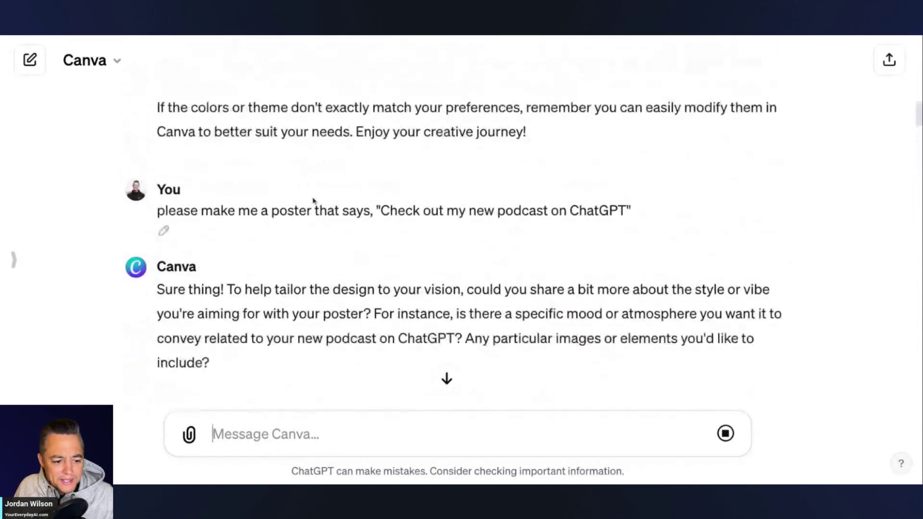
scroll(591, 239, "down", 10)
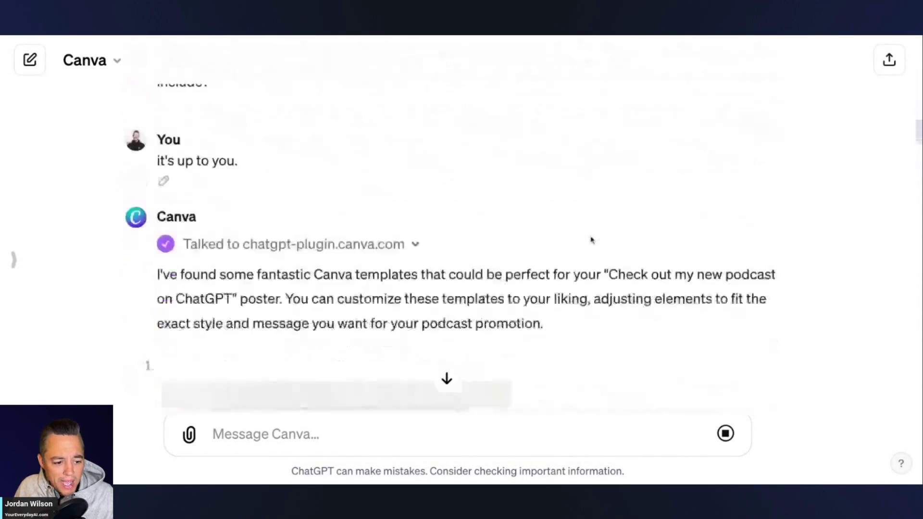
scroll(460, 251, "down", 8)
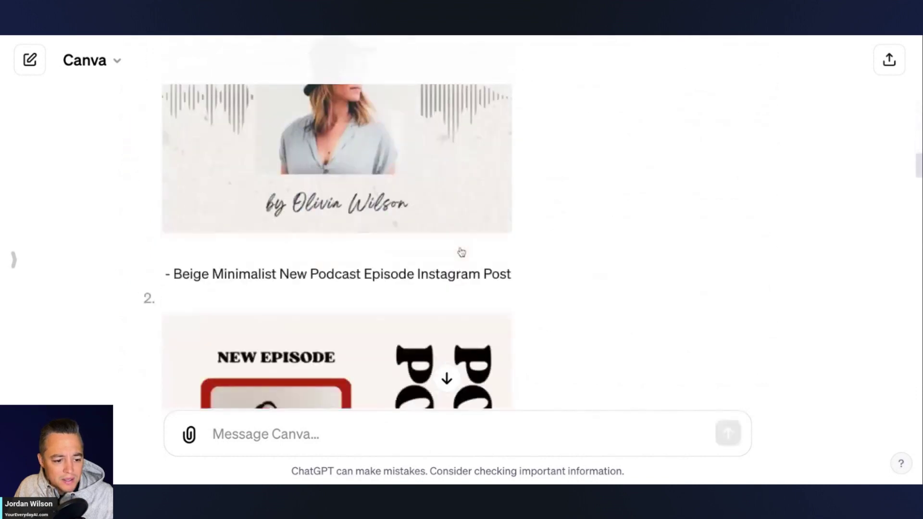
scroll(460, 252, "down", 12)
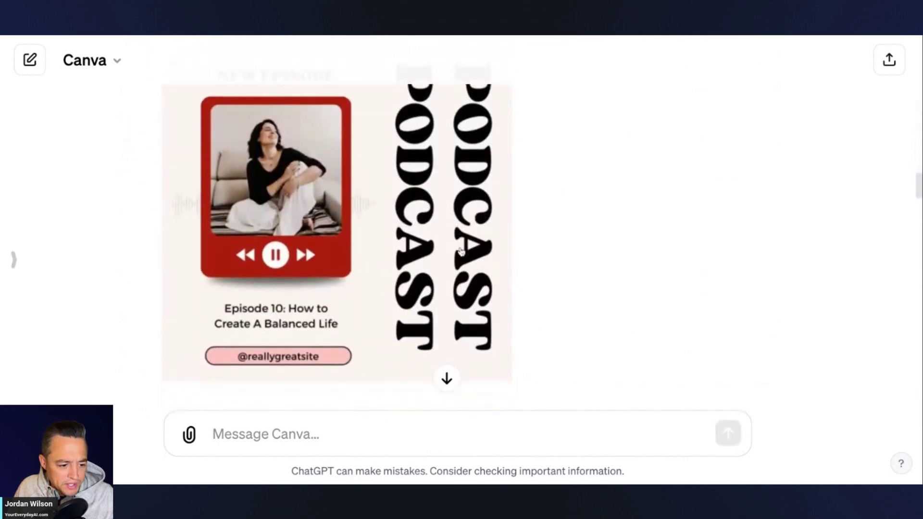
scroll(464, 251, "down", 15)
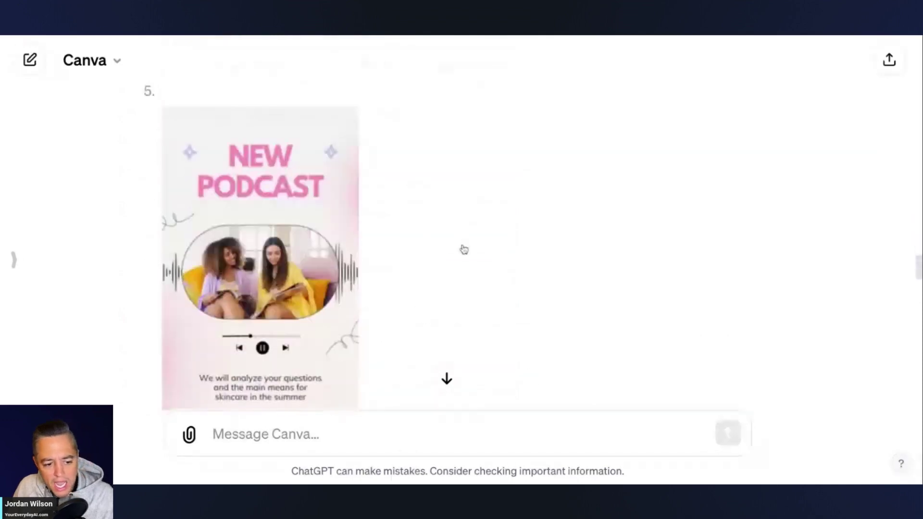
scroll(463, 249, "down", 2)
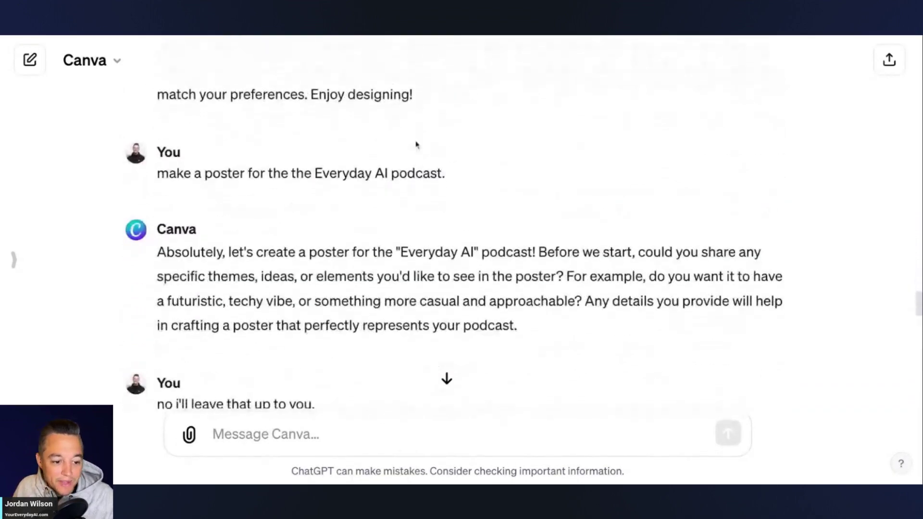
scroll(413, 178, "down", 12)
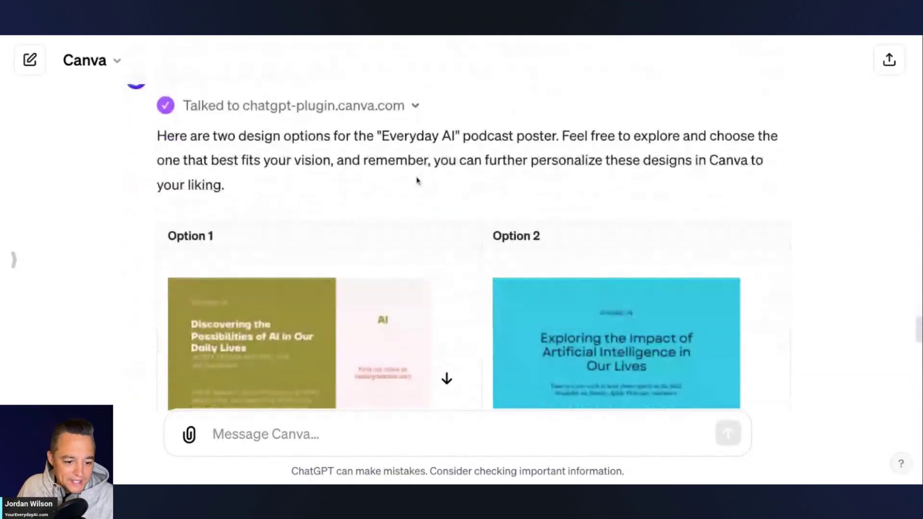
scroll(423, 154, "up", 2)
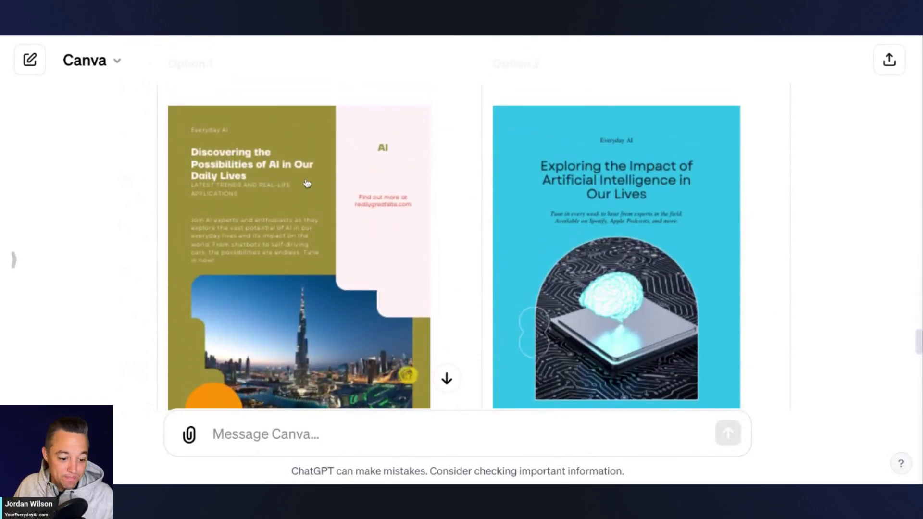
scroll(397, 190, "down", 4)
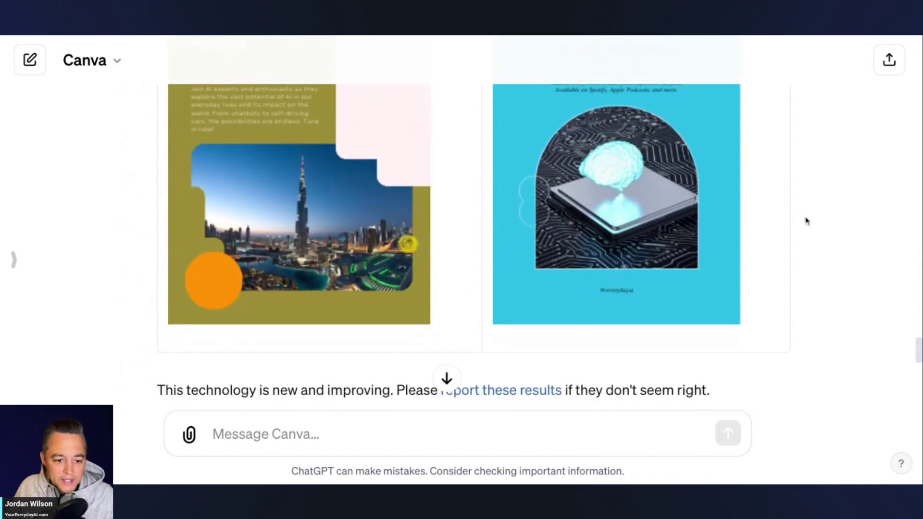
scroll(549, 356, "up", 3)
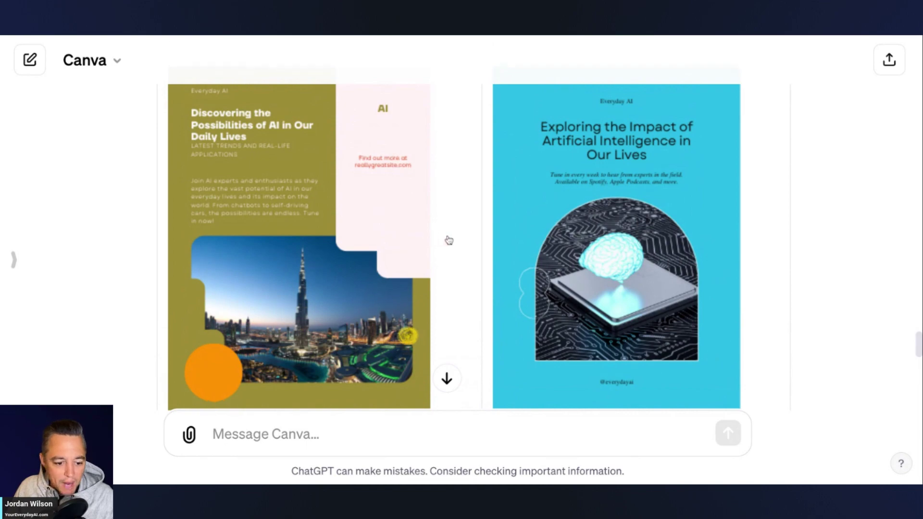
scroll(452, 238, "down", 8)
- Find Canva's manual edit steps and load 'Everyday AI Podcast Poster Option 2' in the Canva editor
scroll(114, 214, "down", 6)
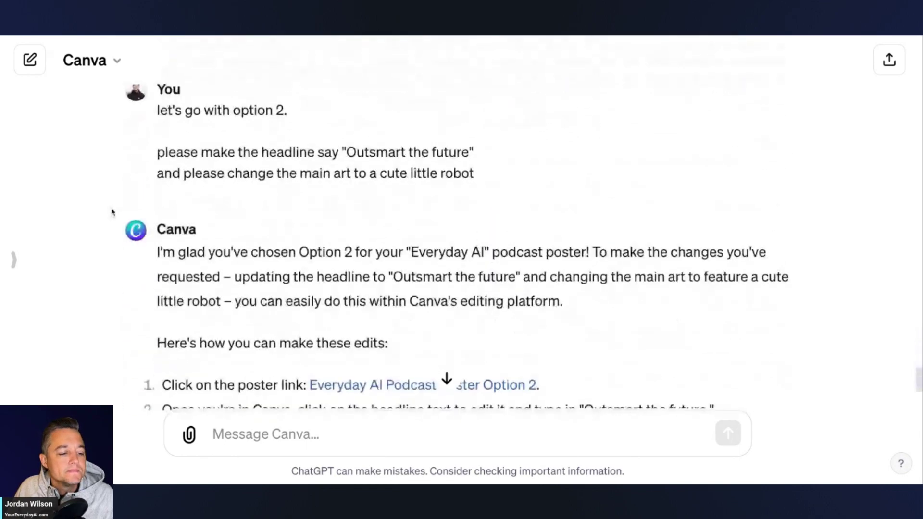
scroll(113, 214, "down", 1)
scroll(113, 214, "up", 3)
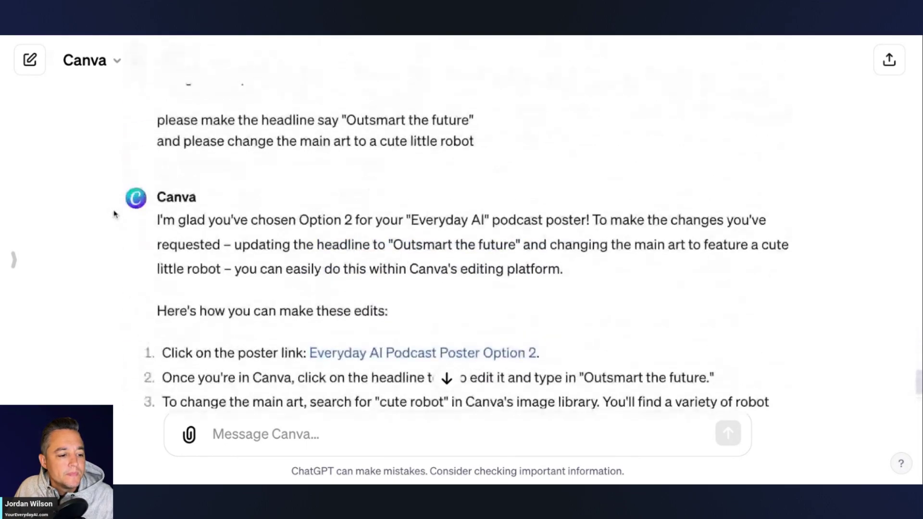
scroll(116, 214, "down", 5)
scroll(116, 214, "down", 1)
scroll(120, 216, "up", 3)
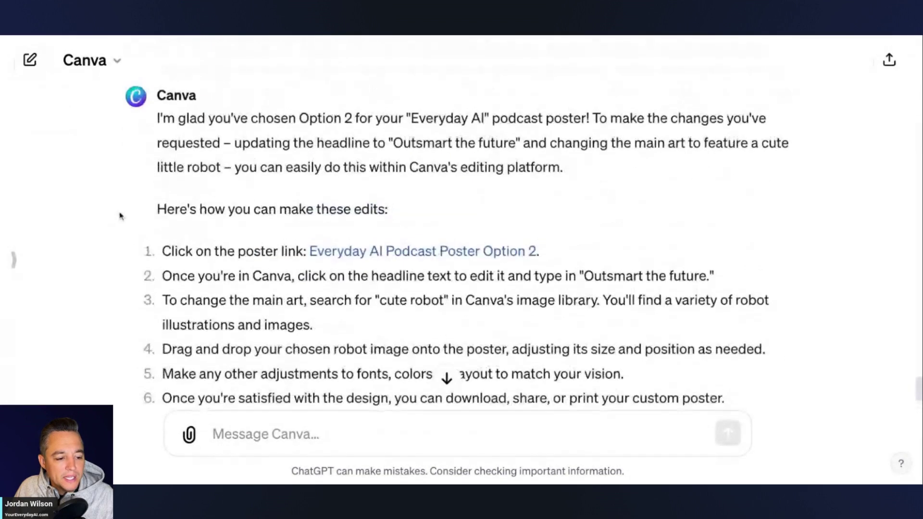
left_click(425, 254)
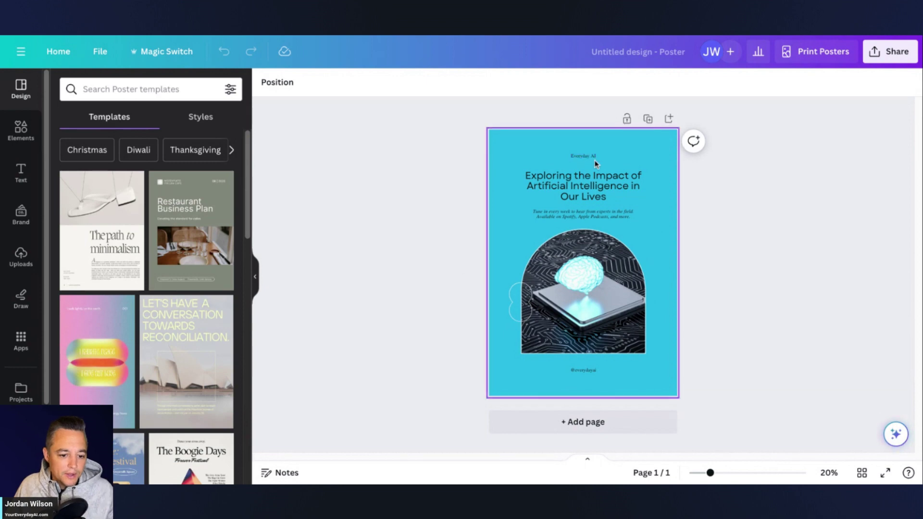
scroll(596, 169, "up", 2)
scroll(596, 170, "up", 5)
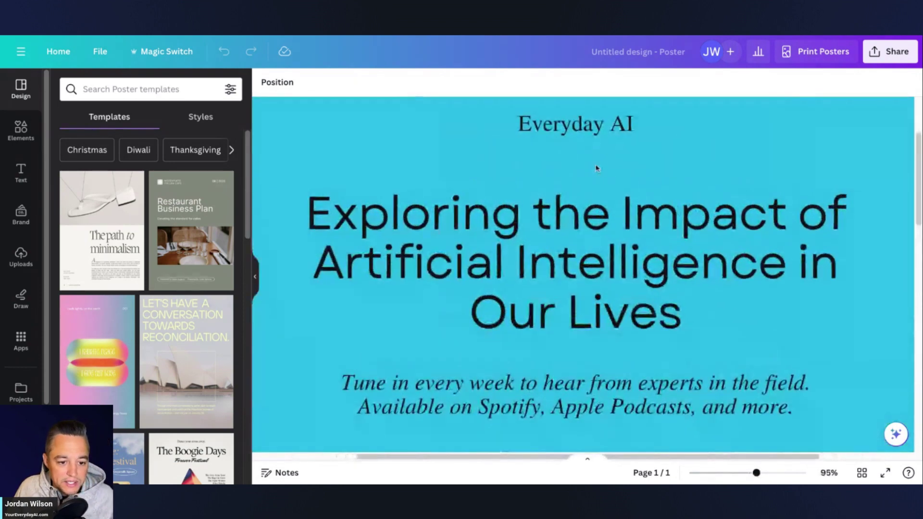
left_click(554, 126)
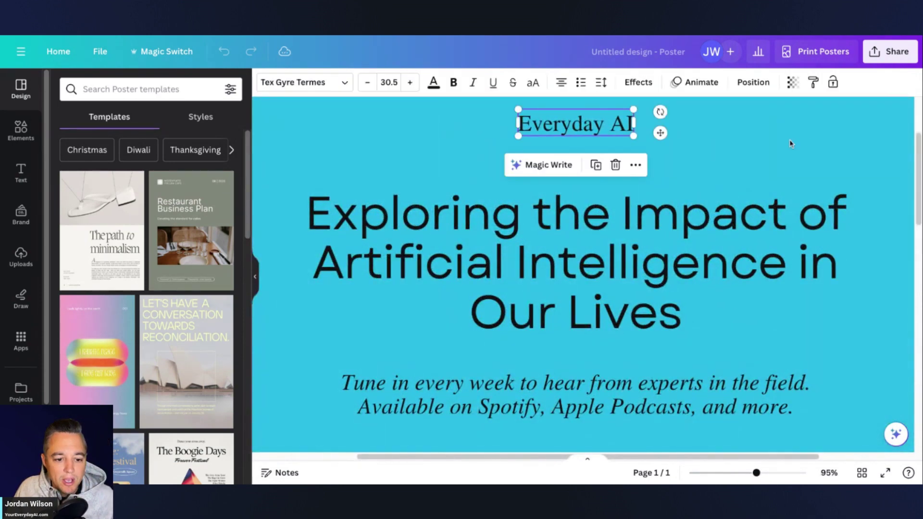
scroll(771, 152, "down", 5)
scroll(771, 151, "down", 1)
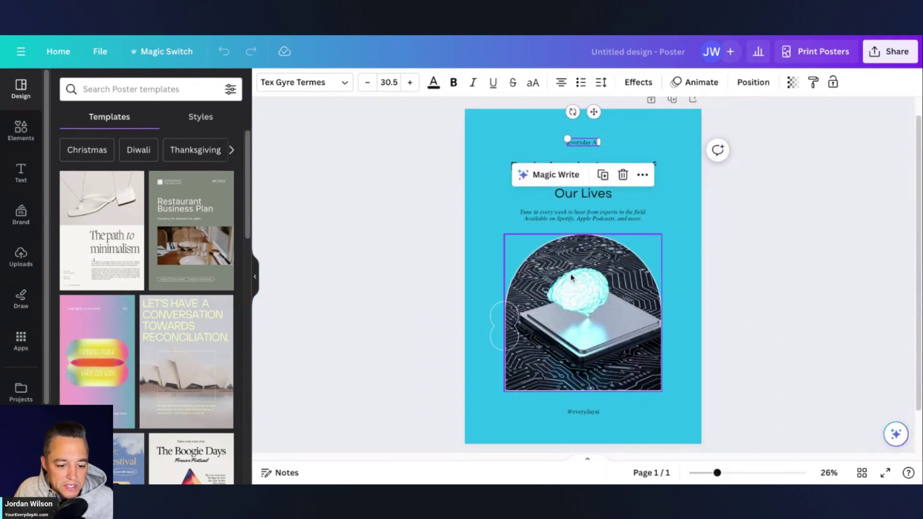
left_click(854, 277)
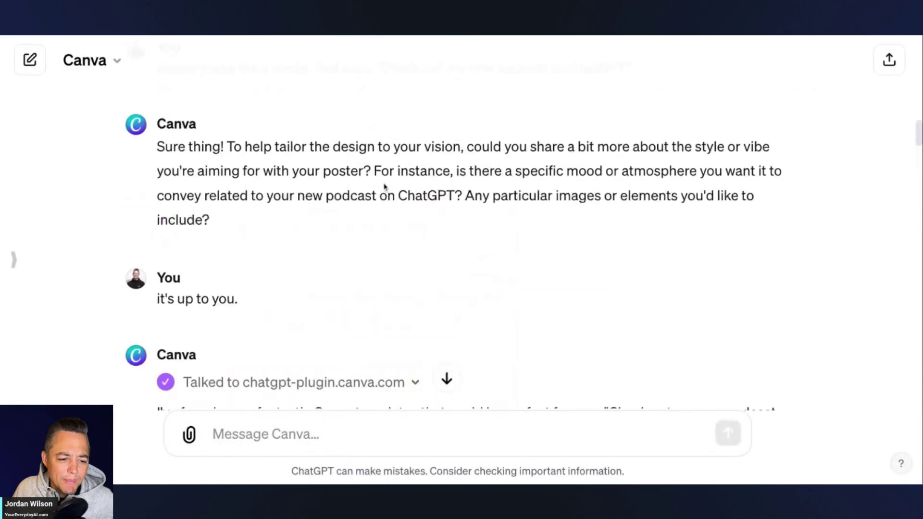
- Review the DevDay reception poster chat, then close it to reach the Everyday AI 'Outsmart The Future' homepage
scroll(391, 181, "up", 10)
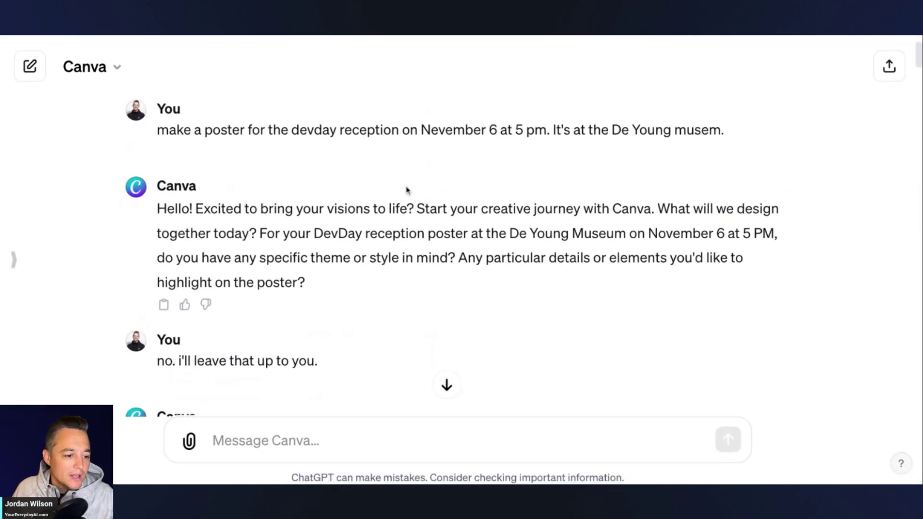
scroll(406, 189, "down", 3)
scroll(406, 189, "up", 3)
scroll(380, 197, "down", 4)
scroll(379, 198, "down", 5)
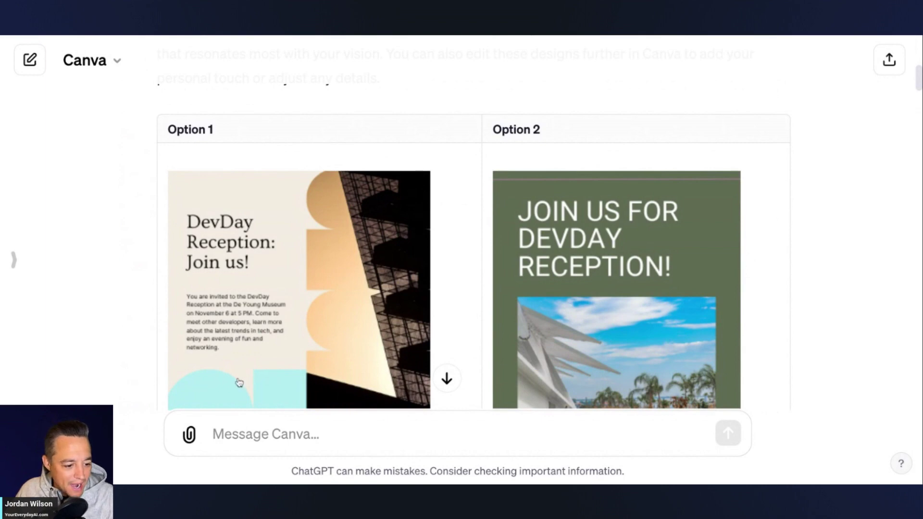
scroll(243, 376, "down", 2)
scroll(244, 374, "down", 1)
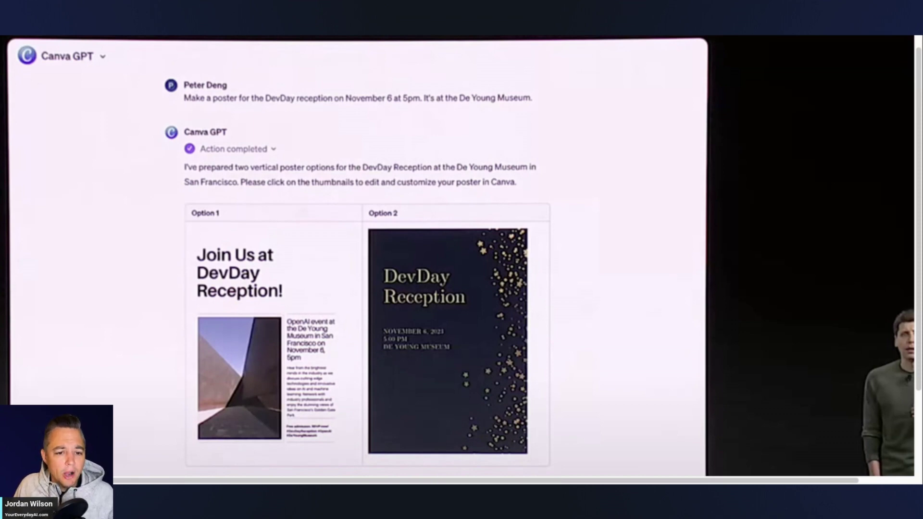
key("ctrl+w")
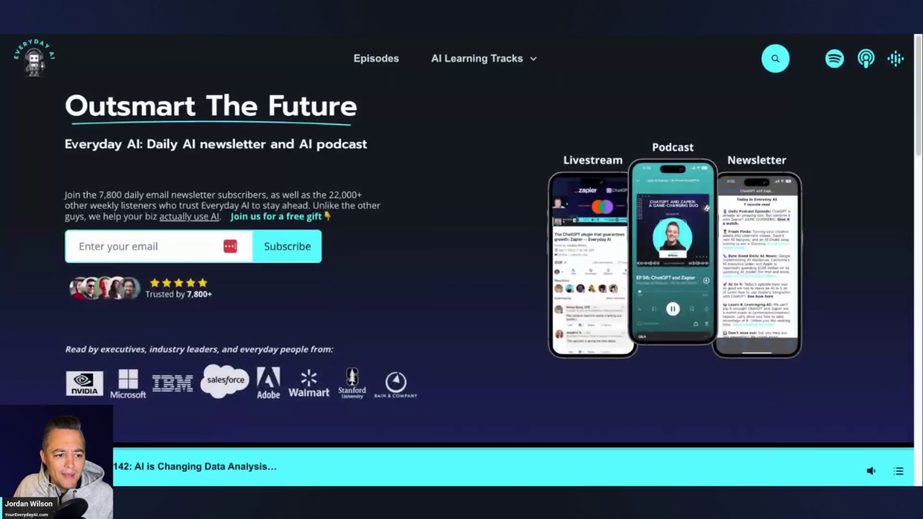